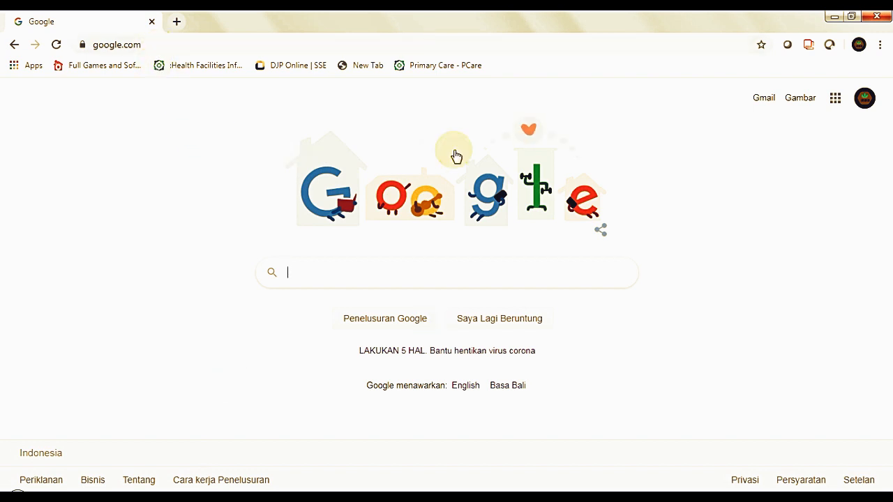
# - Open Google Classroom and switch to the default Google account, the Ruang Belajar Bersama teacher account
pyautogui.click(155, 44)
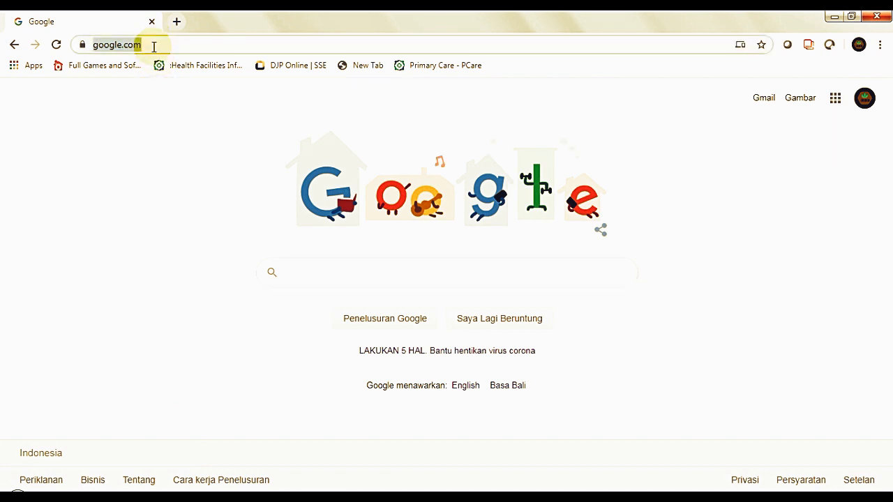
pyautogui.write('c')
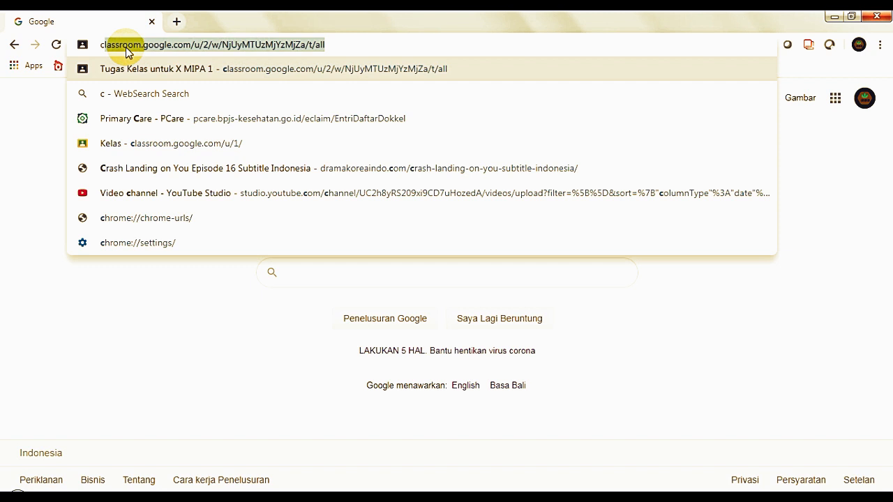
pyautogui.press('Return')
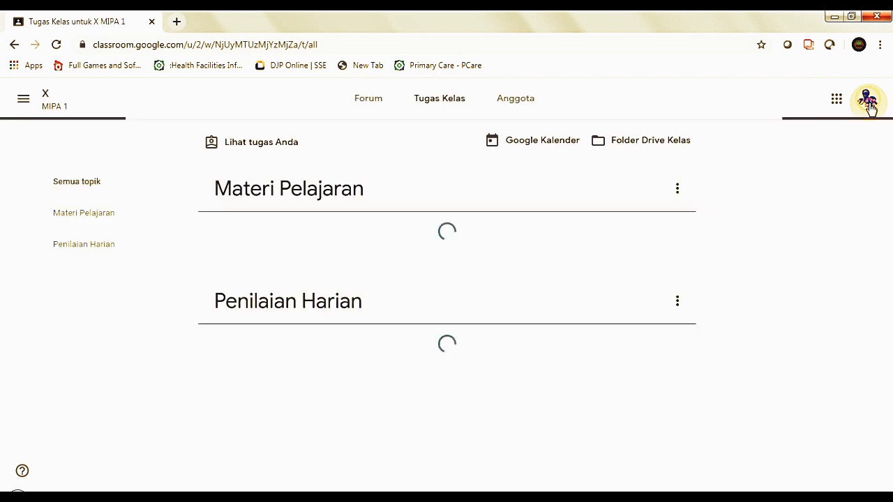
pyautogui.click(867, 102)
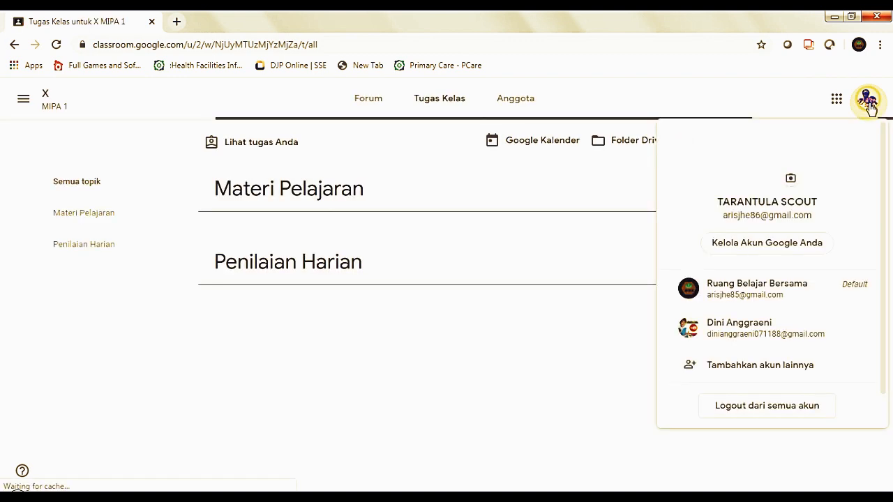
pyautogui.click(751, 292)
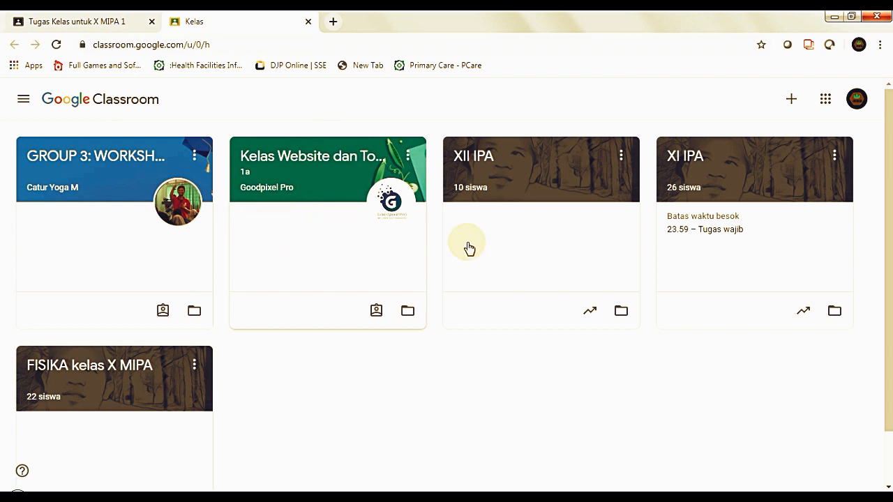
# - Open the XI IPA class, look at its Tugas Kelas page and return to the Forum page
pyautogui.click(677, 162)
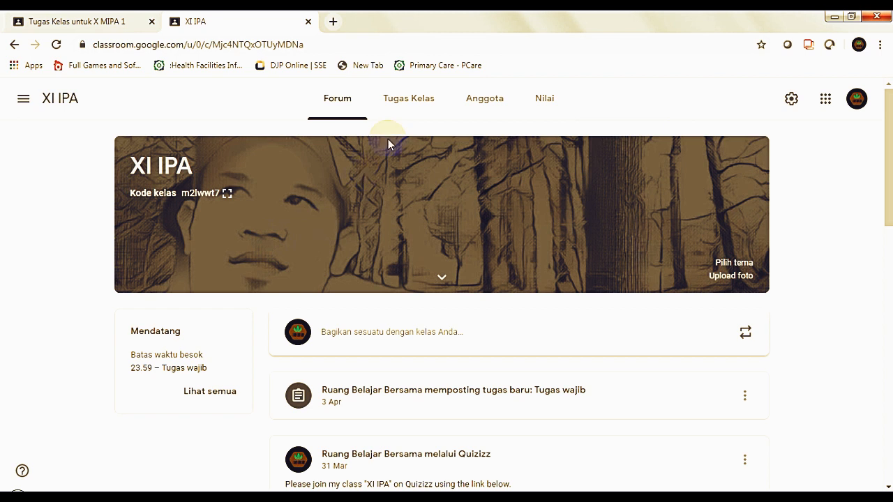
pyautogui.click(411, 101)
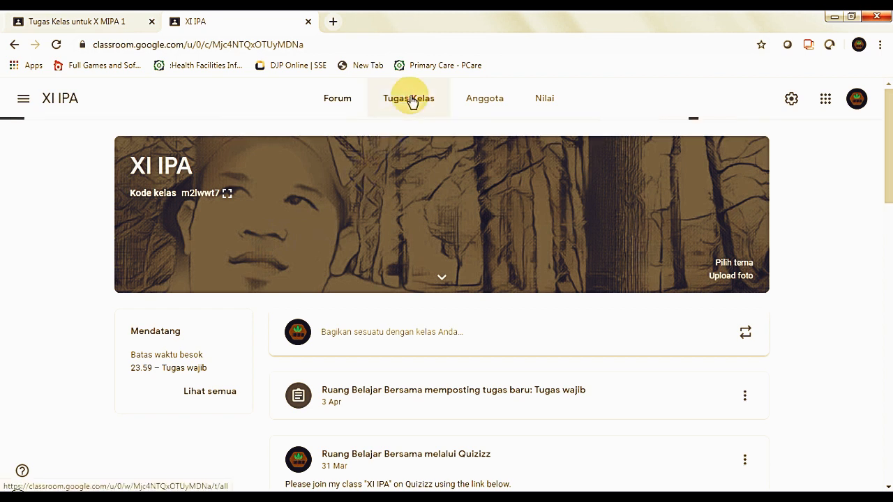
pyautogui.click(341, 103)
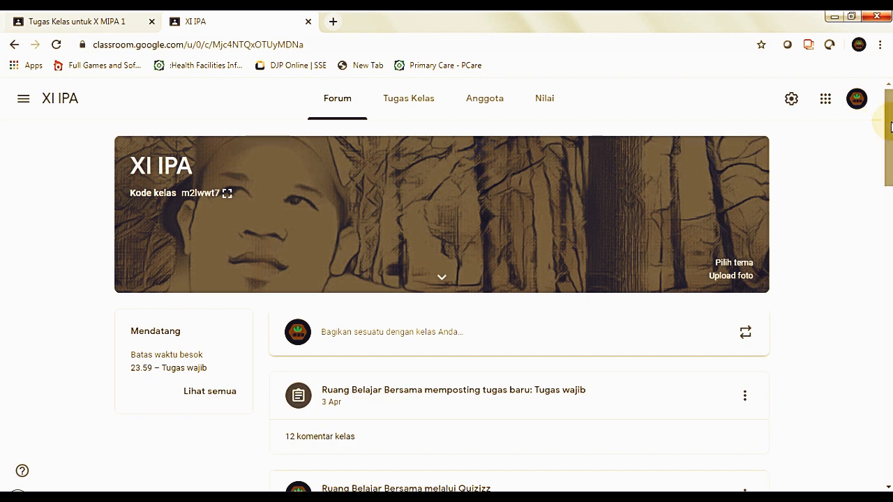
# - Open YouTube from the Google home page in a new tab and go to the channel's YouTube Studio dashboard
pyautogui.click(334, 22)
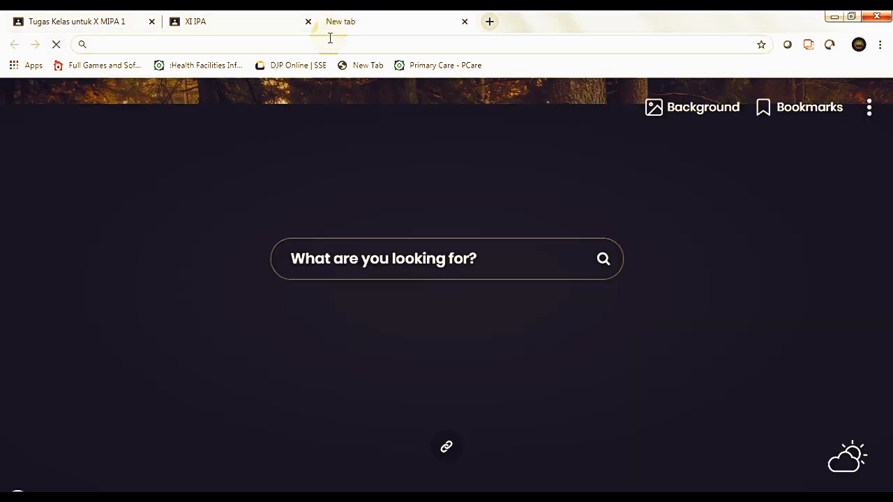
pyautogui.write('g')
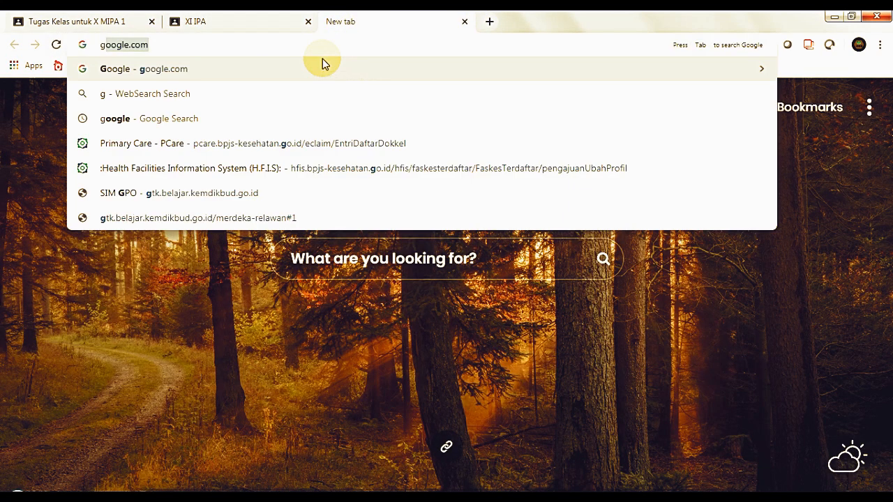
pyautogui.click(322, 60)
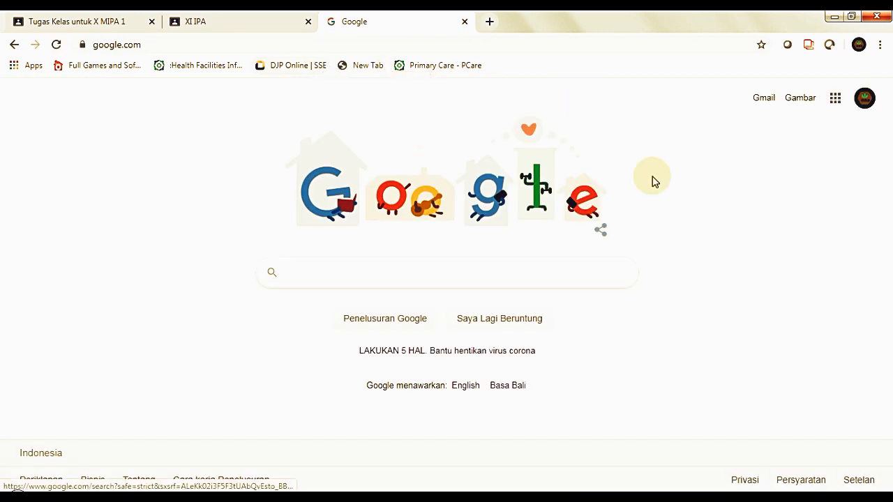
pyautogui.click(835, 101)
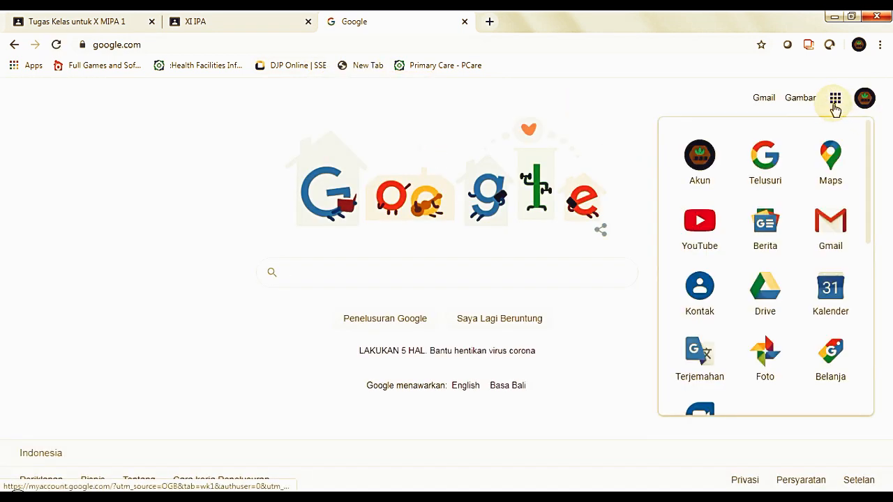
pyautogui.click(701, 230)
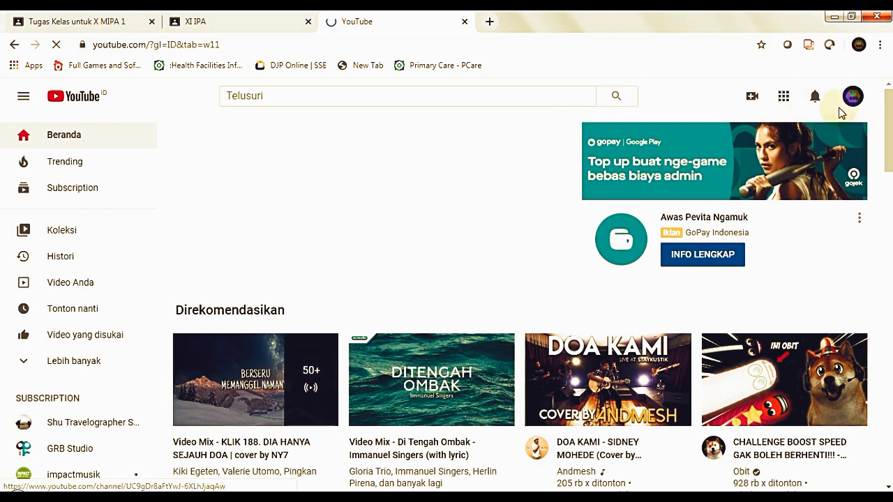
pyautogui.click(852, 98)
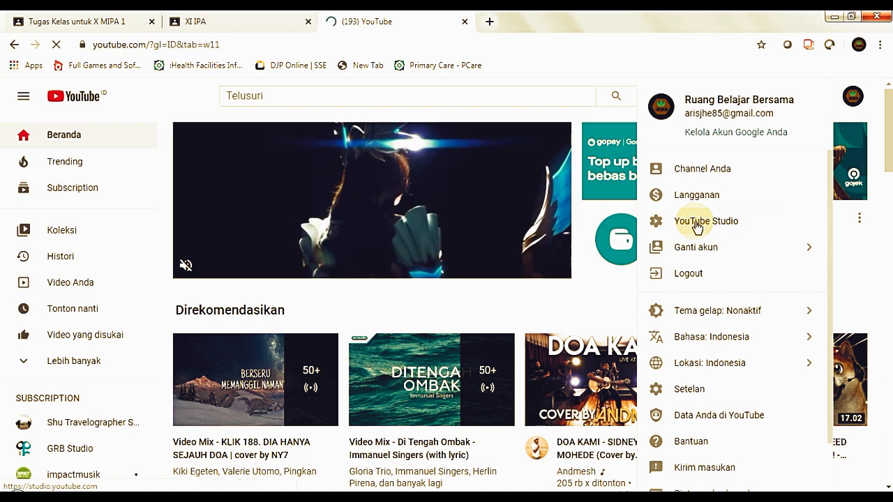
pyautogui.click(696, 221)
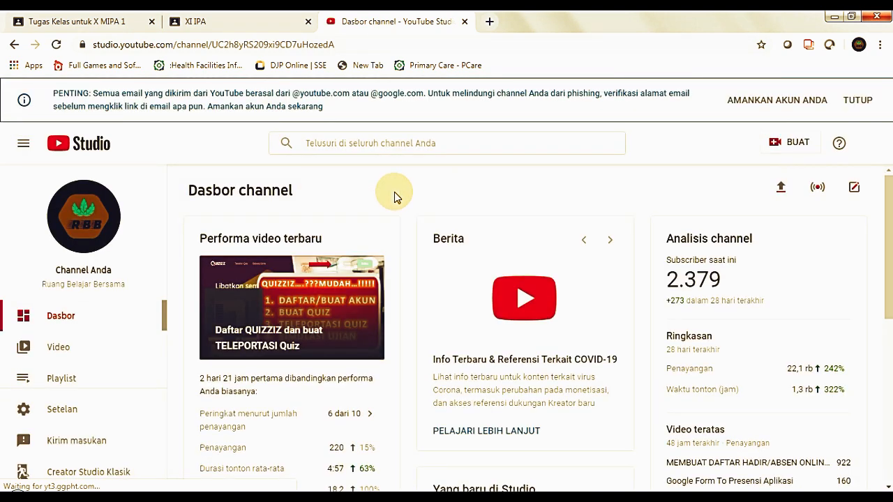
pyautogui.click(56, 379)
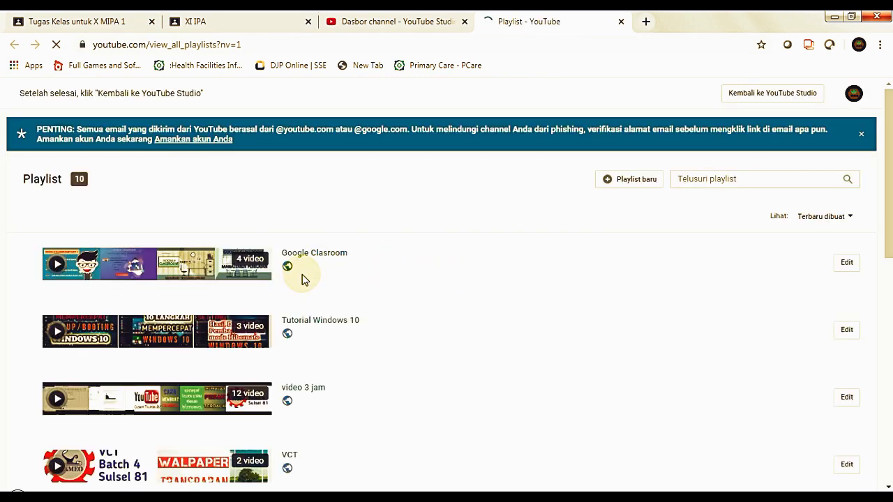
pyautogui.scroll(-1, 302, 279)
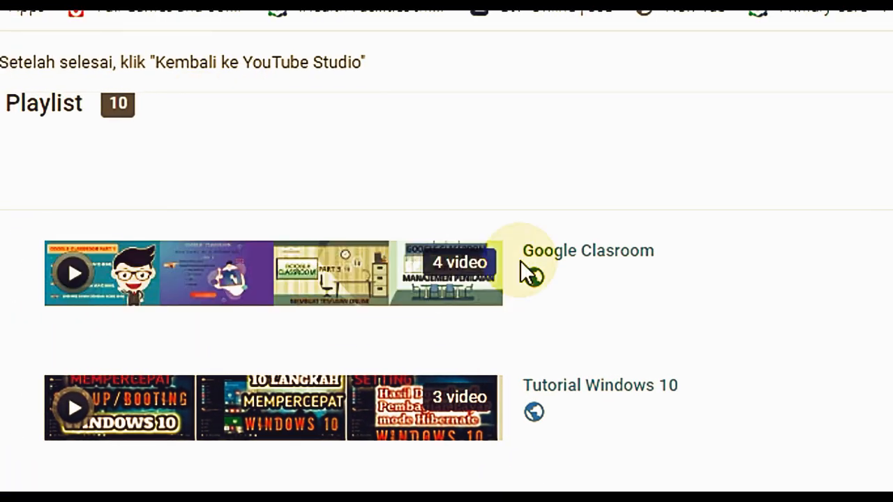
pyautogui.click(451, 278)
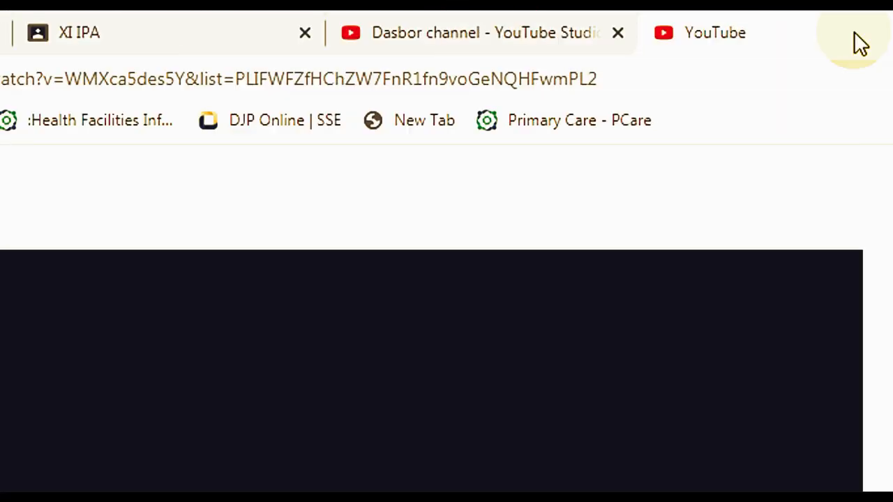
pyautogui.click(772, 33)
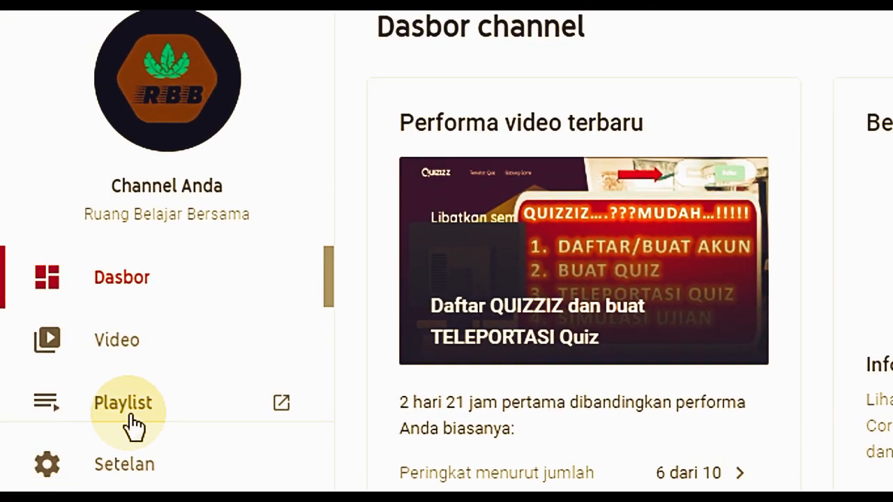
# - Open the Google Clasroom playlist from the channel's playlists to view its videos, and close it
pyautogui.click(138, 375)
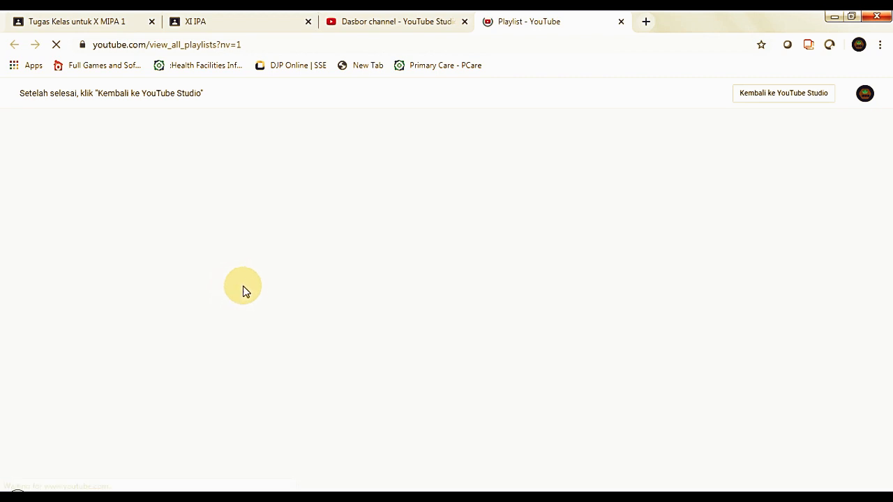
pyautogui.click(325, 260)
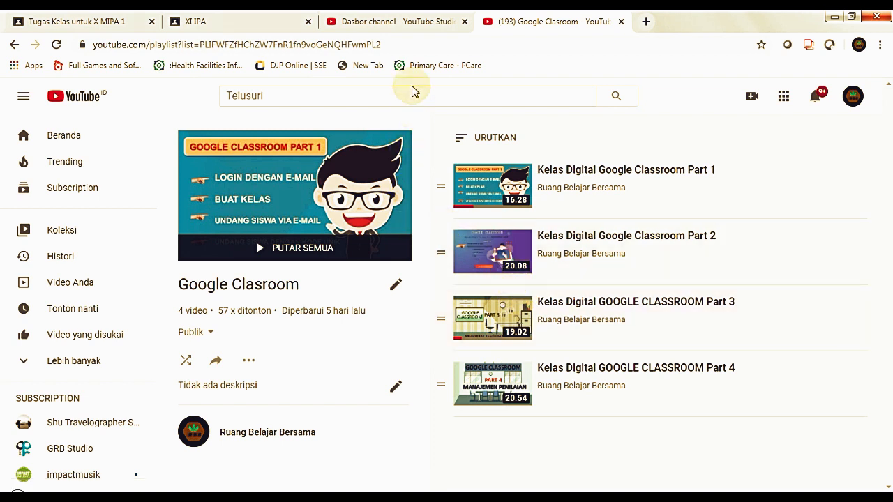
pyautogui.click(621, 23)
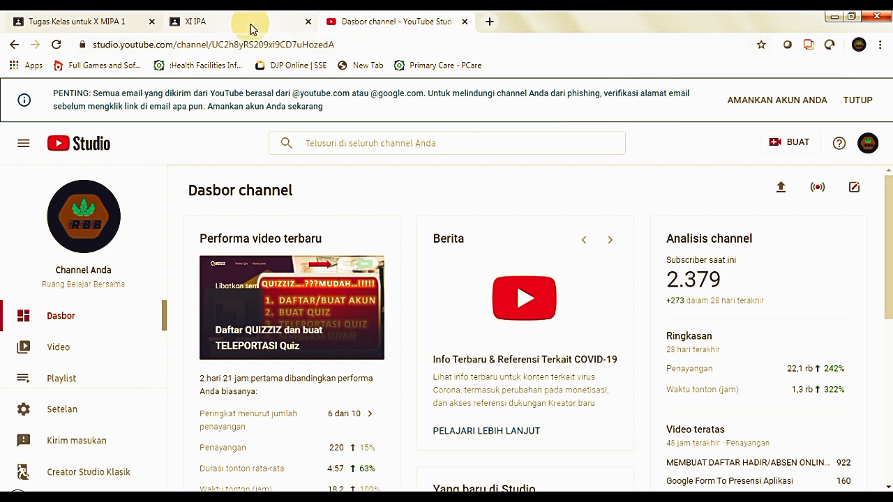
# - Return to the XI IPA class in Google Classroom and review the topics and posts on its Tugas Kelas page
pyautogui.click(222, 23)
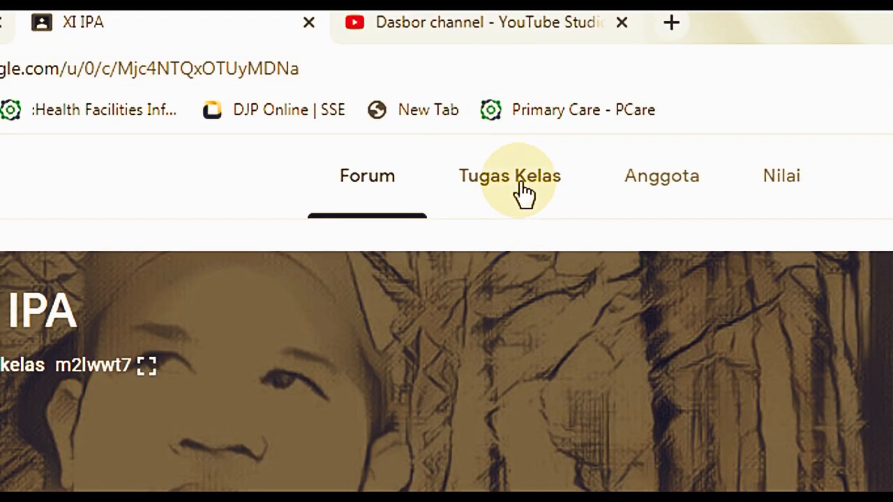
pyautogui.click(520, 185)
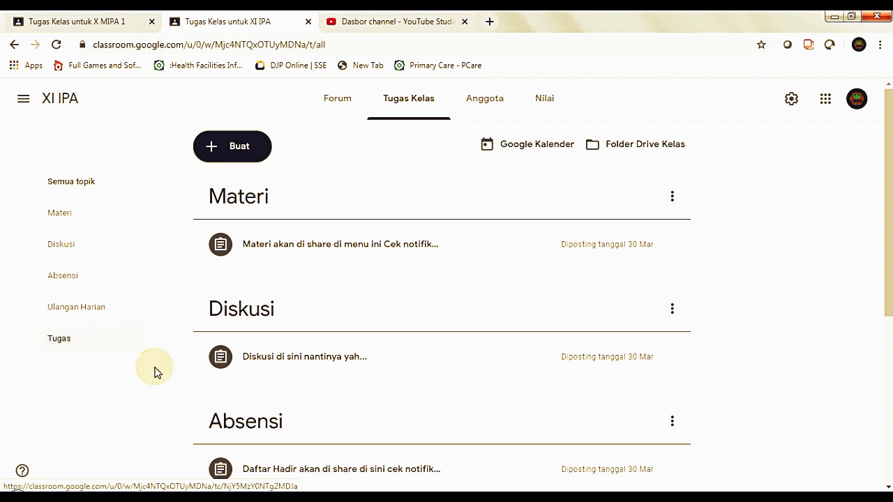
pyautogui.scroll(-3, 255, 378)
pyautogui.scroll(-2, 252, 381)
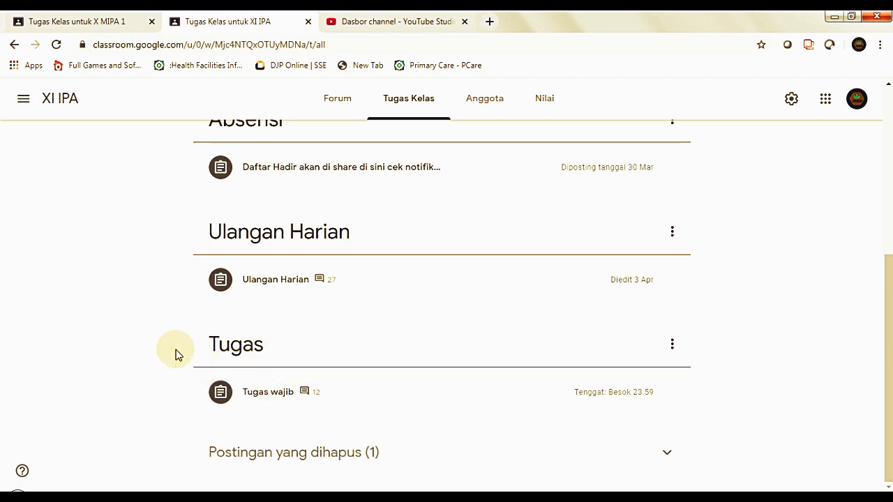
pyautogui.scroll(3, 175, 353)
pyautogui.scroll(1, 50, 259)
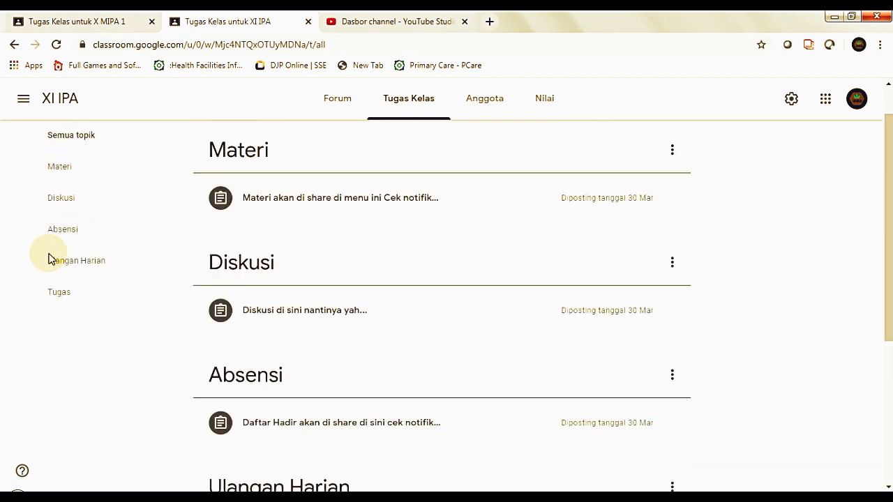
pyautogui.scroll(1, 50, 259)
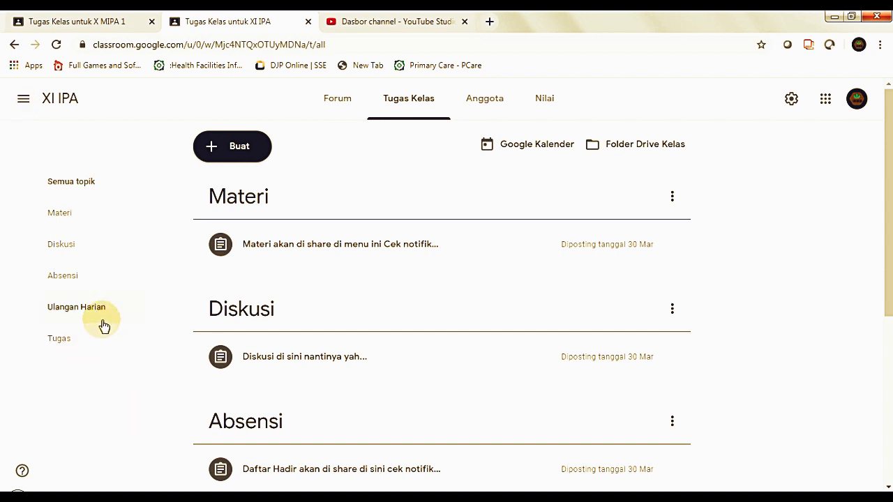
# - Switch to the FISIKA kelas X MIPA class and open its Tugas Kelas page
pyautogui.click(23, 102)
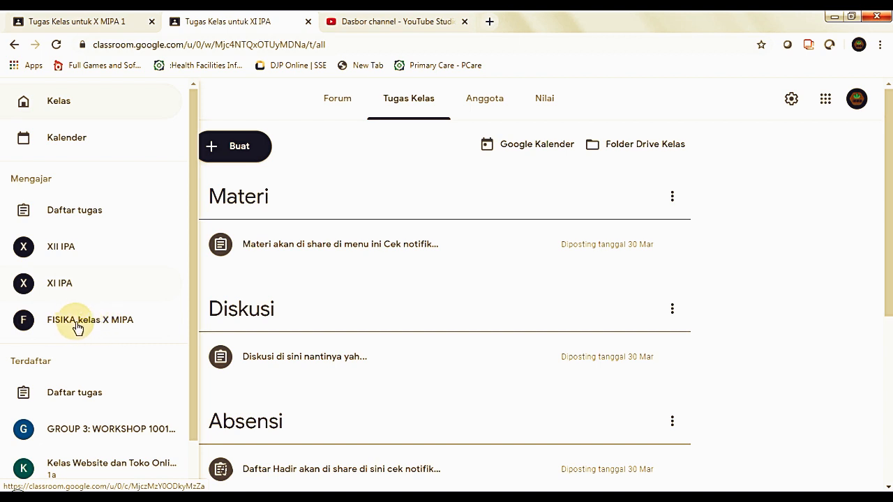
pyautogui.click(69, 321)
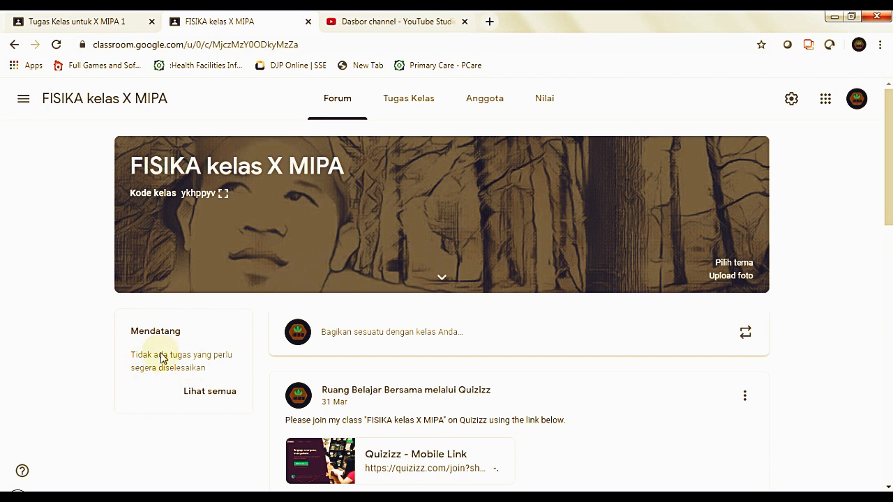
pyautogui.click(414, 102)
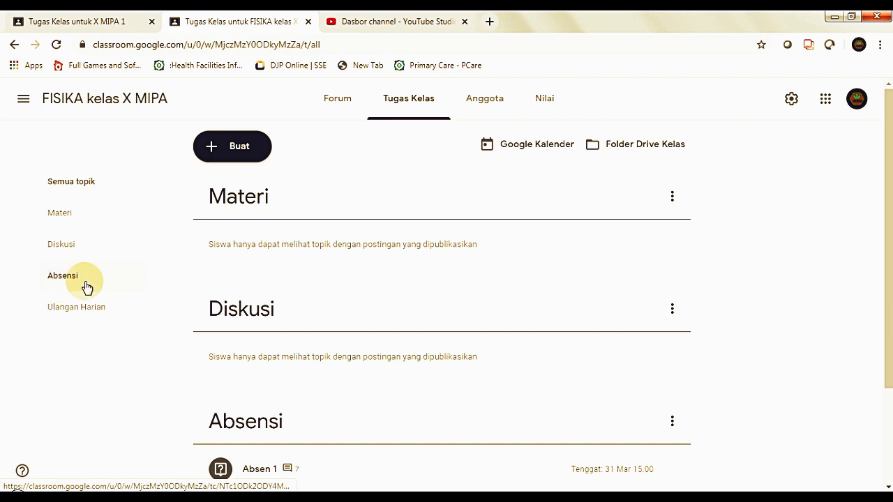
# - Add a topic named Tugas to the FISIKA kelas X MIPA class, view it and return to the full Tugas Kelas page
pyautogui.click(241, 149)
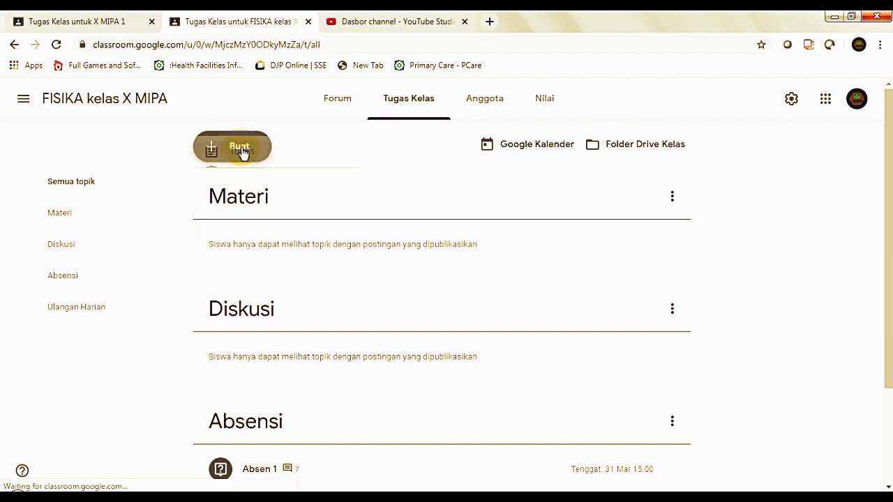
pyautogui.click(240, 296)
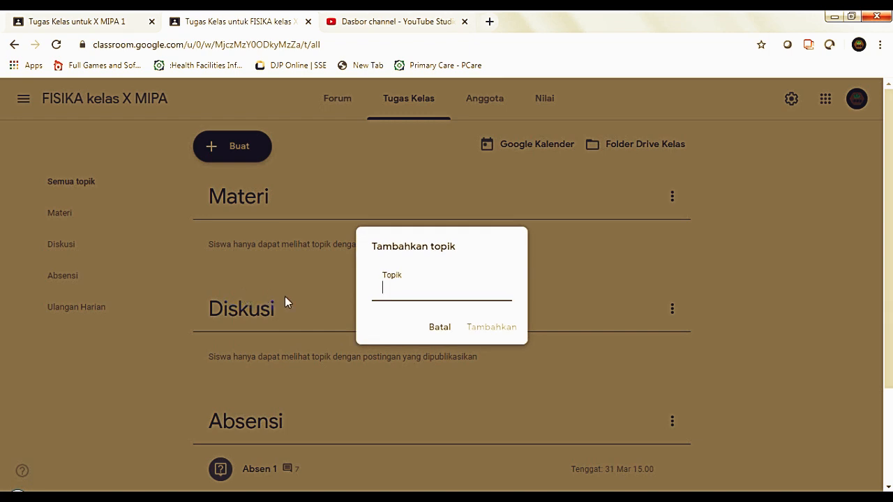
pyautogui.write('Tugas')
pyautogui.click(482, 332)
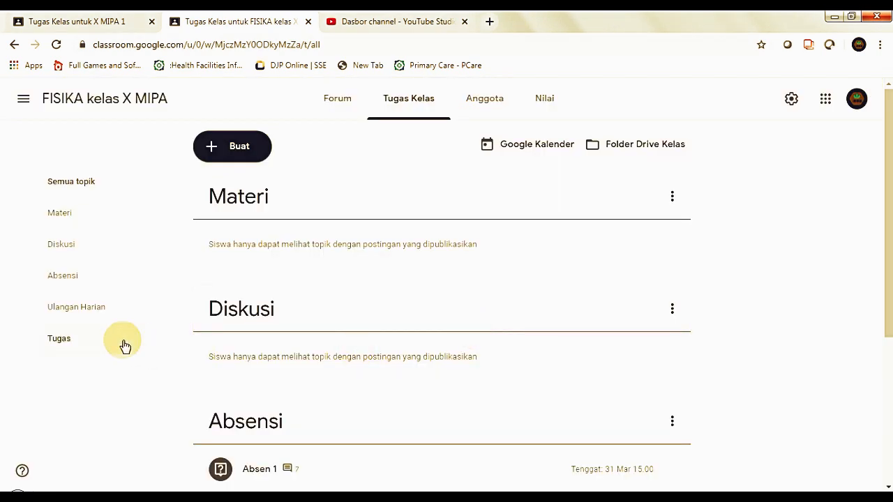
pyautogui.click(64, 341)
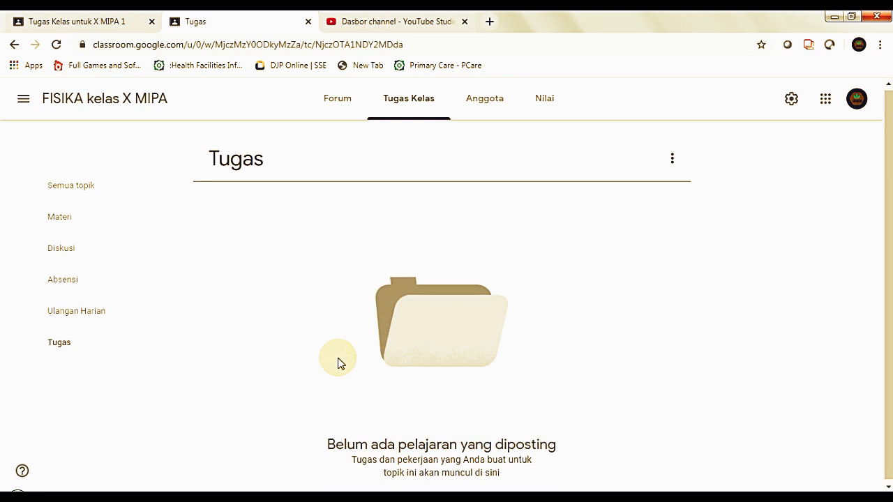
pyautogui.click(394, 99)
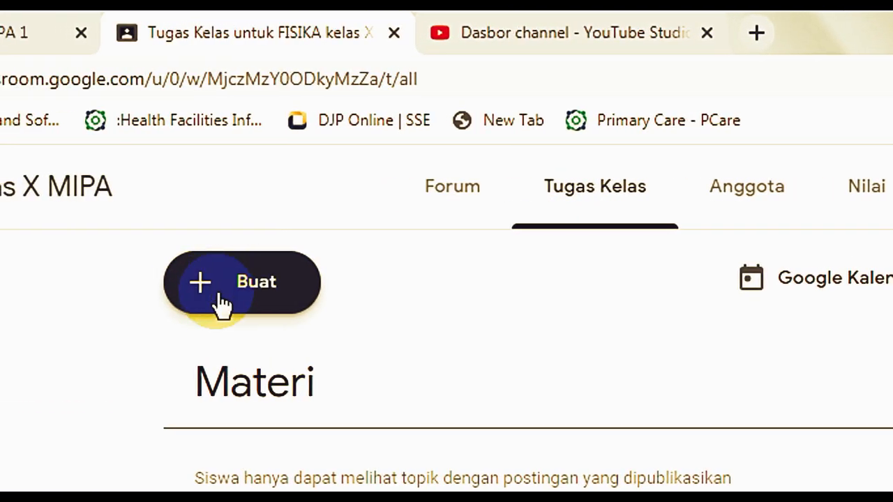
# - Create a new assignment (Tugas) in the class and title it Tugas 1
pyautogui.click(251, 293)
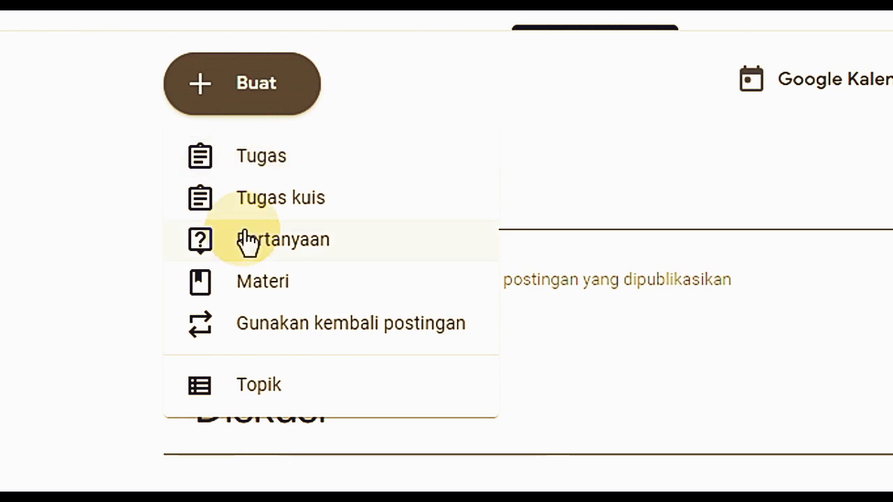
pyautogui.click(267, 165)
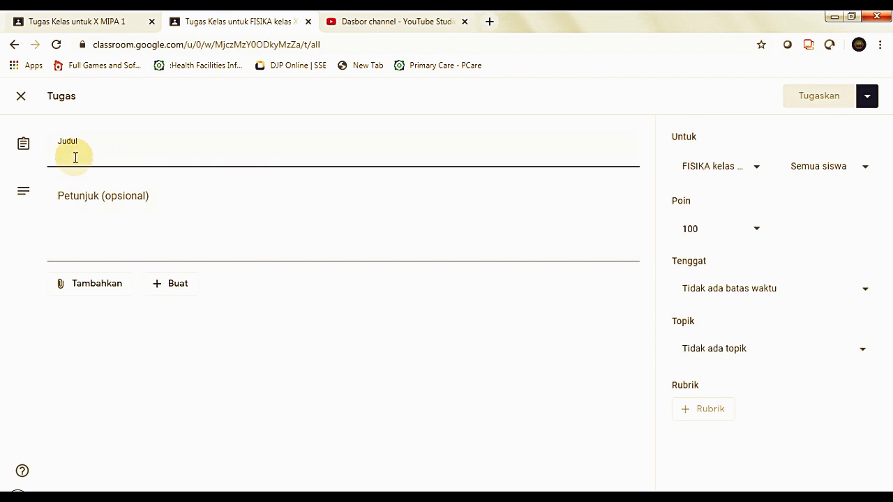
pyautogui.write('Tugas 1')
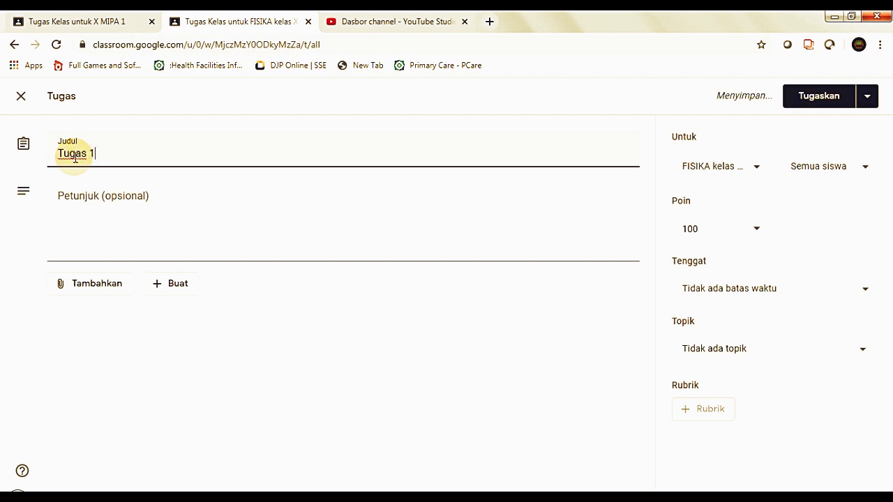
# - Look through the attachment sources and the types of new files that can be created for the assignment
pyautogui.click(77, 199)
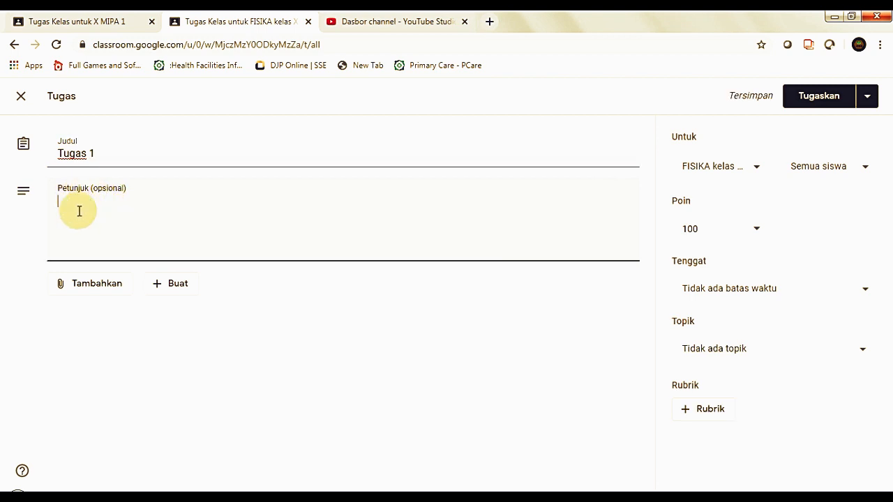
pyautogui.click(81, 291)
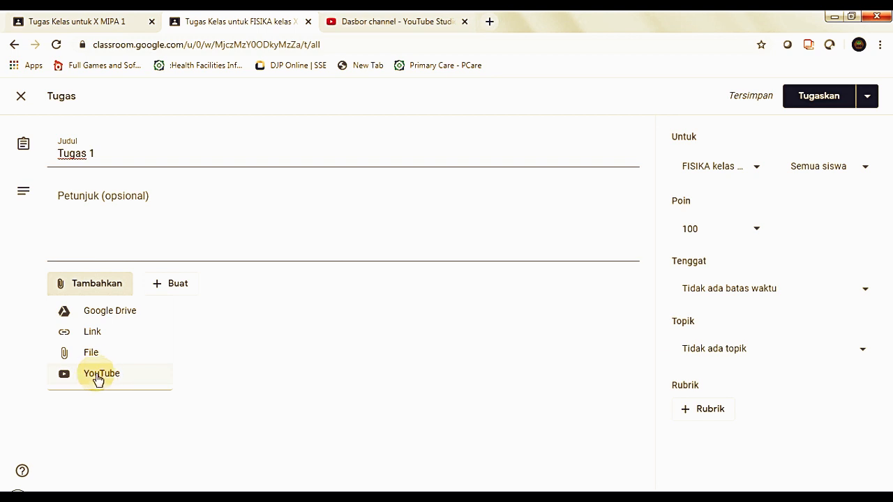
pyautogui.click(169, 284)
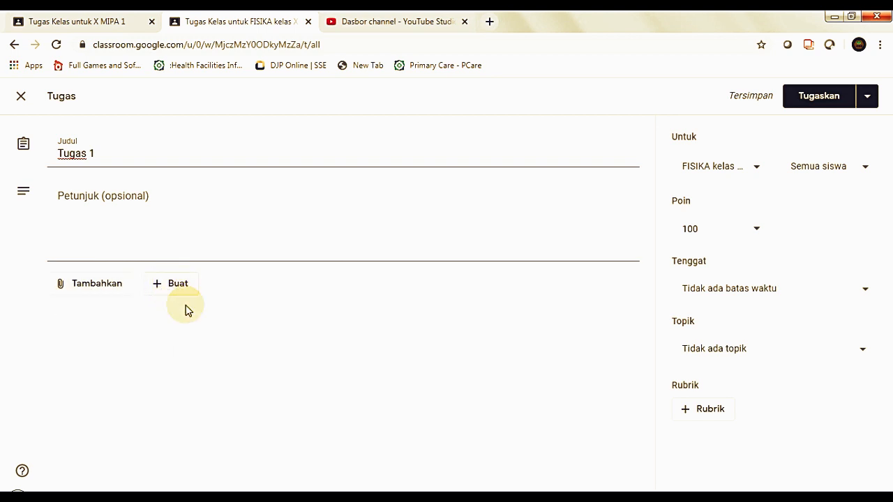
pyautogui.click(174, 289)
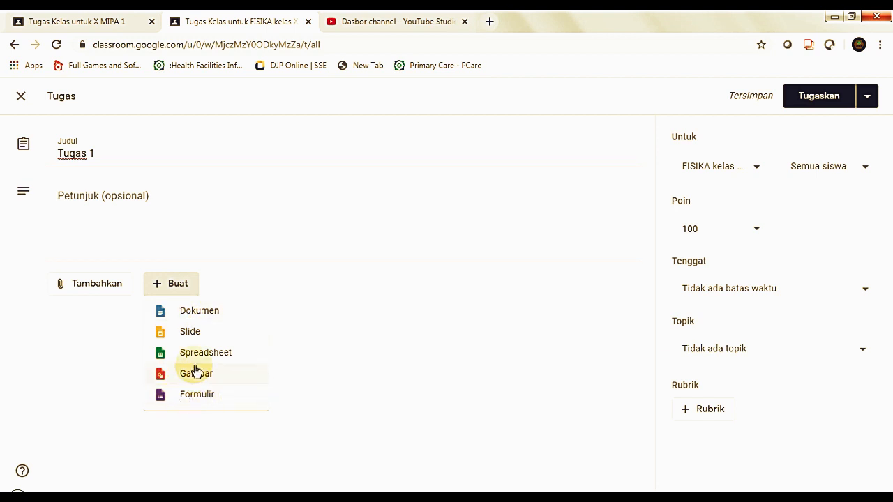
pyautogui.click(96, 339)
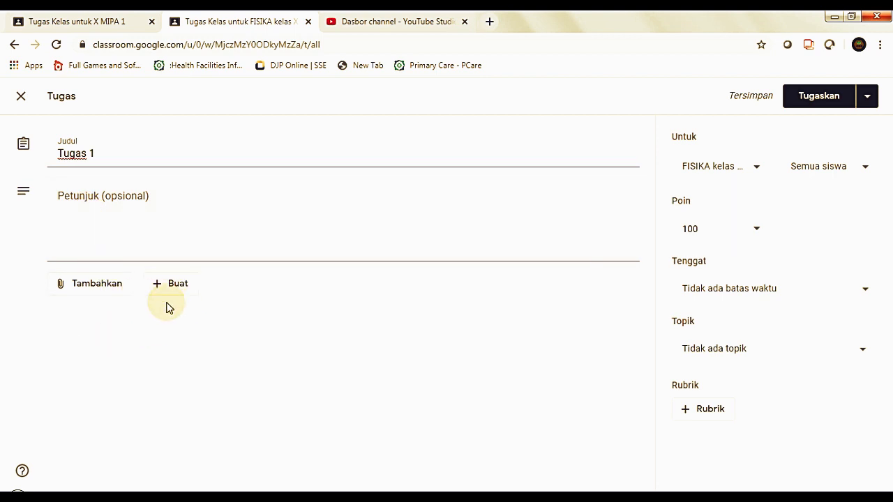
pyautogui.click(71, 286)
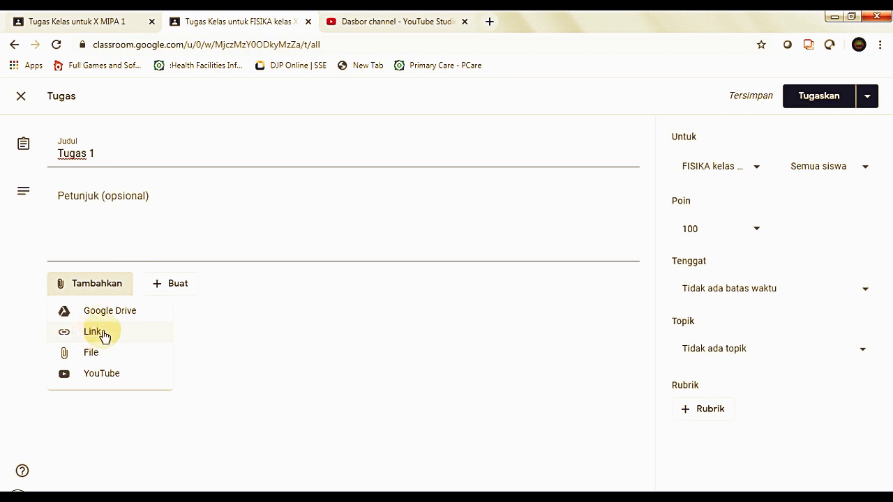
# - Enter the assignment instructions "buatlah portofolio yg di dalamnya termuat Apa dan bagaimana menanggulangi virus covid-19 atau virus corona...."
pyautogui.click(59, 194)
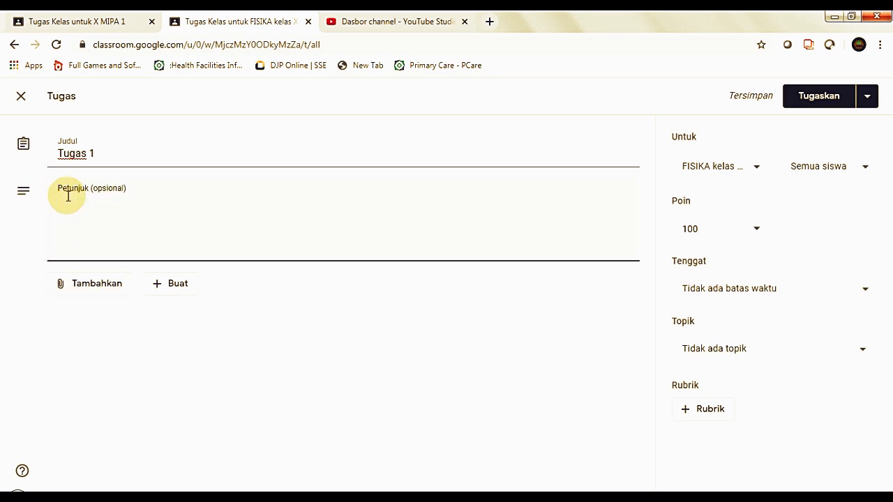
pyautogui.write('buatlah')
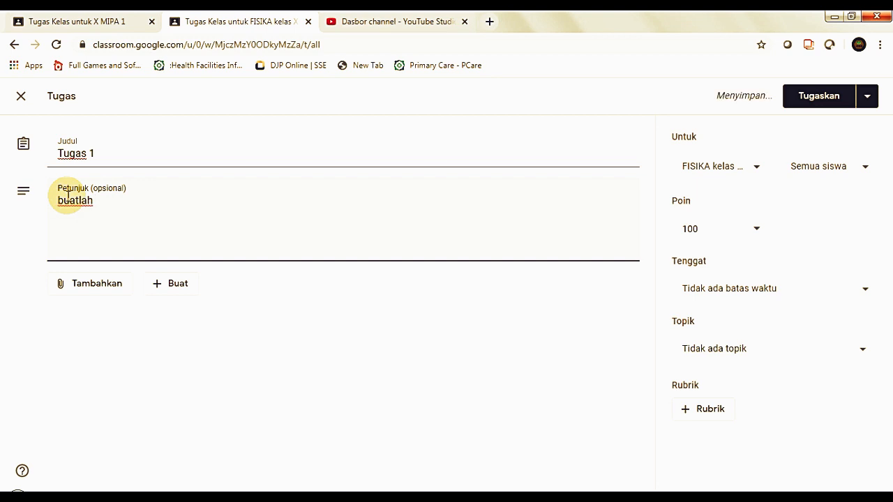
pyautogui.write('portofoli')
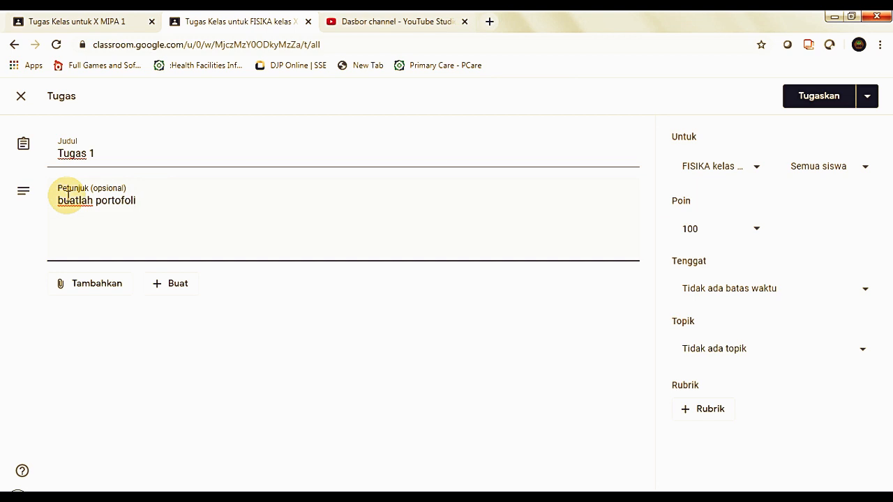
pyautogui.write('o yg di dalamnhya termuat')
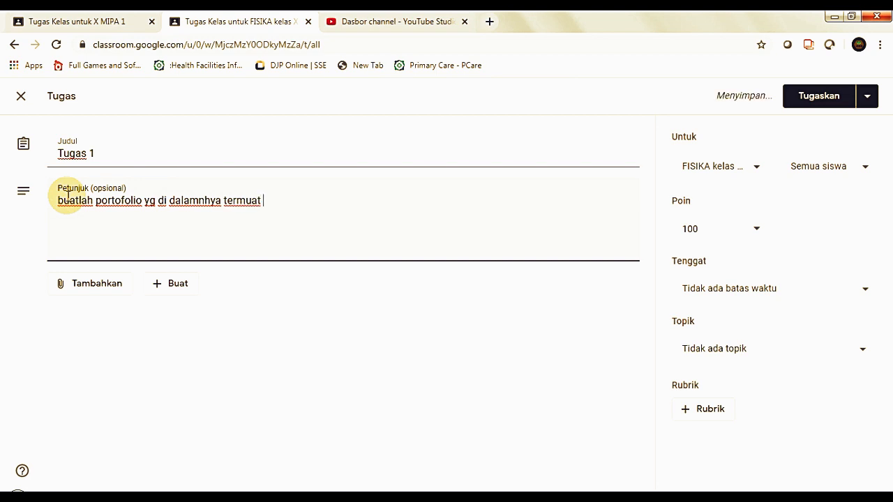
pyautogui.write(' Apa dan bagaimana mena')
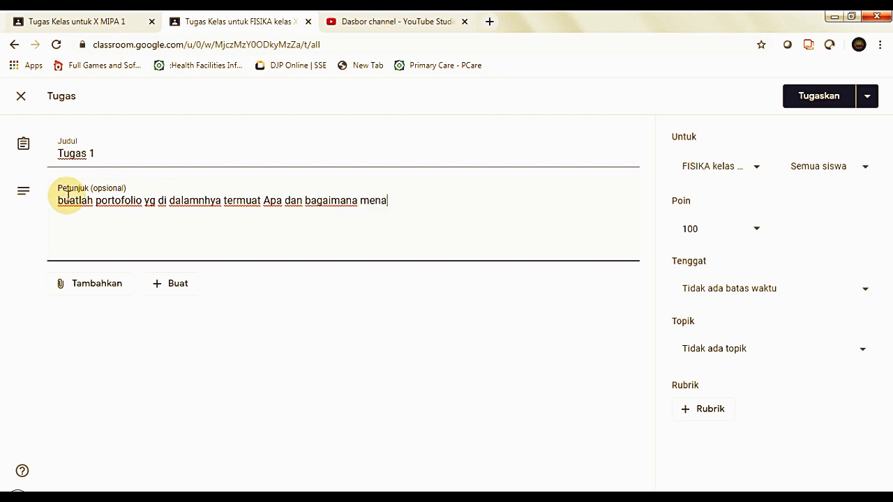
pyautogui.write('nggulangi v')
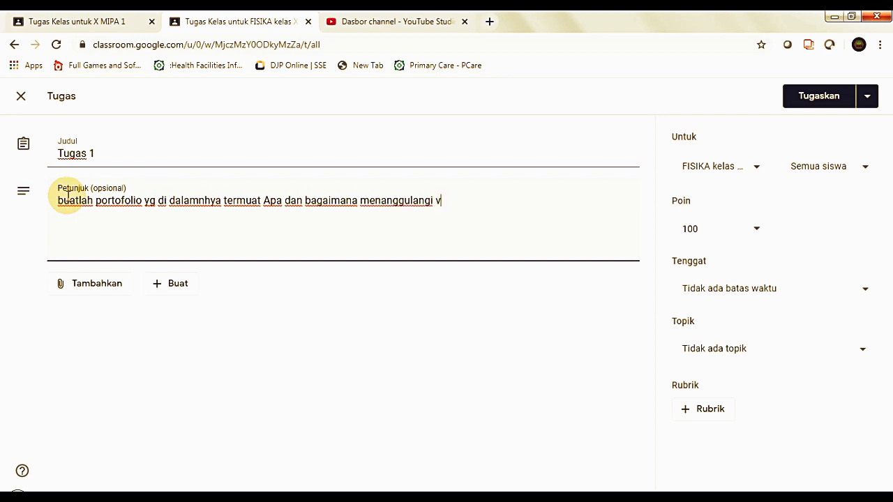
pyautogui.write('irus covid-19 atau virus coro')
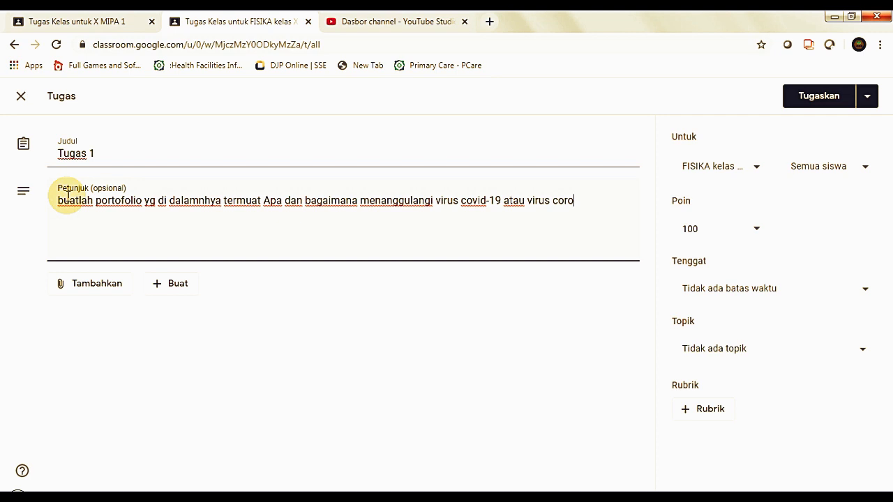
pyautogui.write('....')
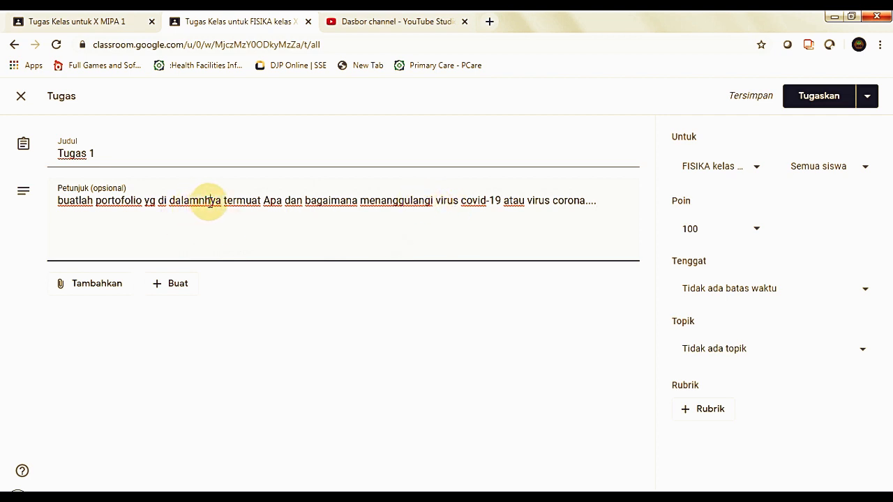
pyautogui.press('BackSpace')
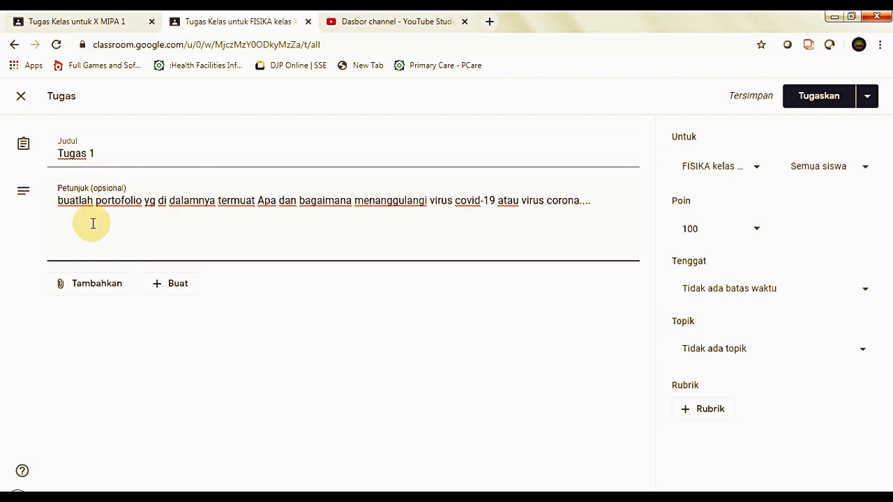
pyautogui.click(591, 205)
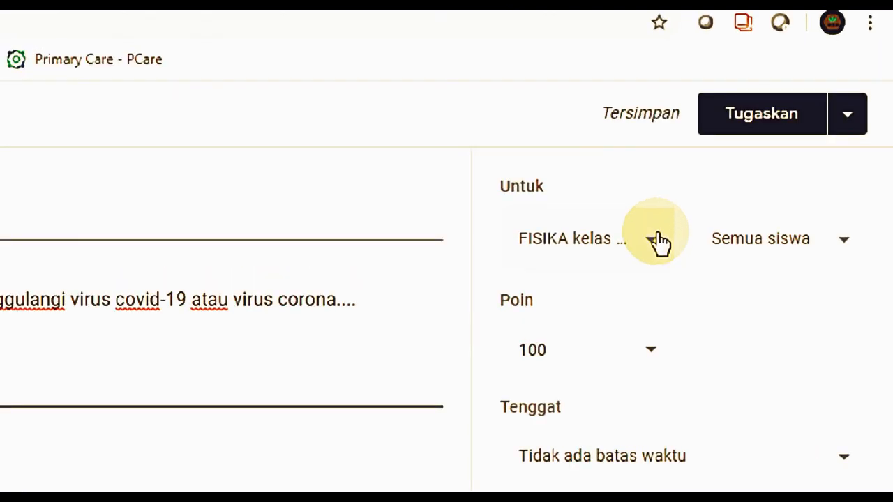
# - Check which classes the assignment can be given to and which grading options its points setting offers
pyautogui.click(656, 241)
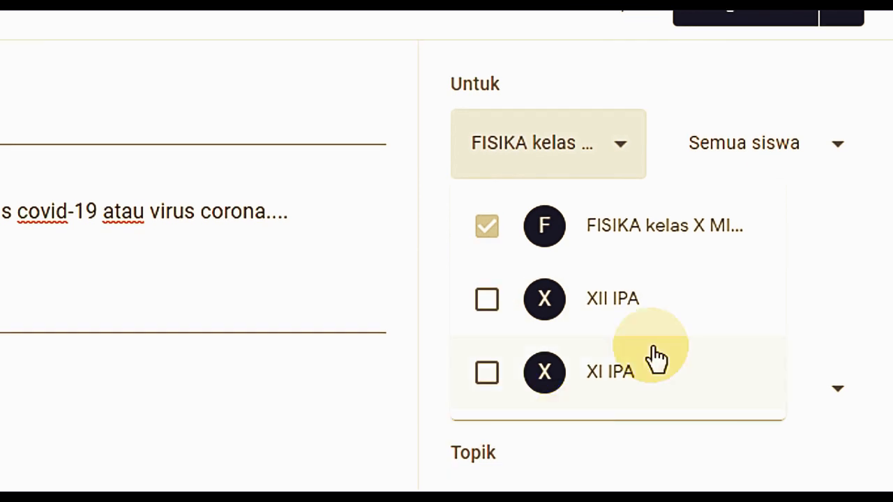
pyautogui.click(617, 152)
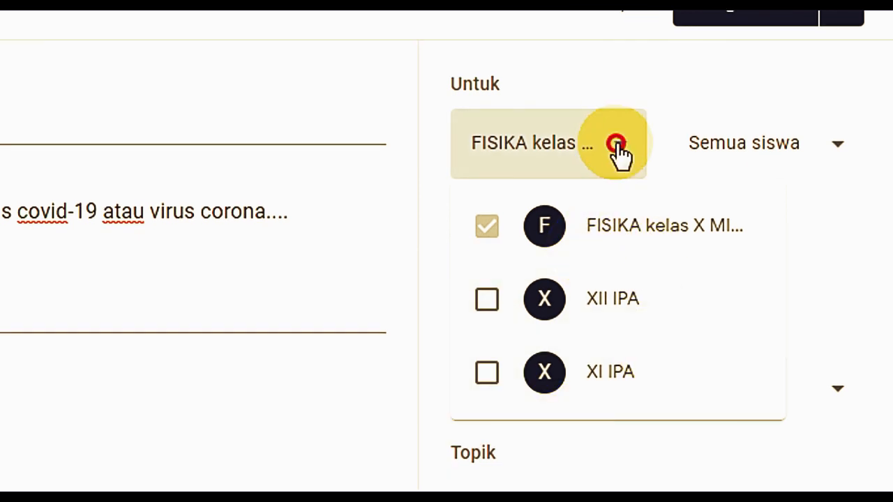
pyautogui.click(623, 277)
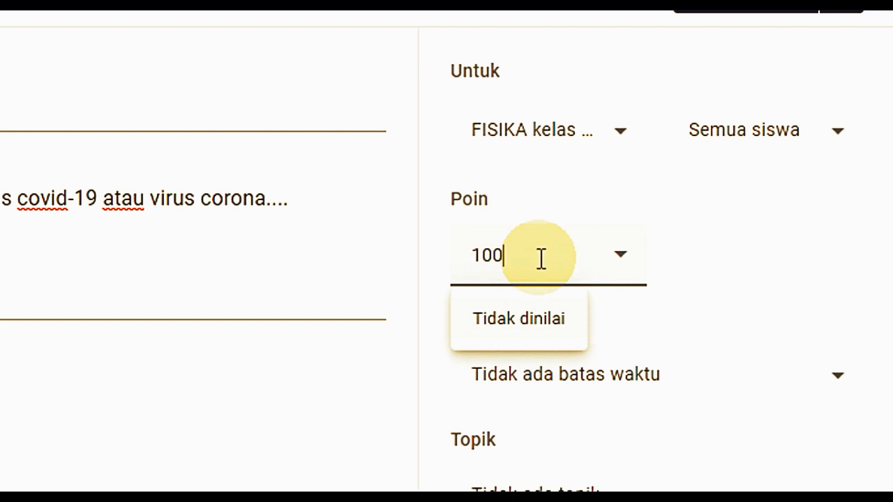
pyautogui.click(621, 258)
pyautogui.click(621, 259)
pyautogui.click(629, 265)
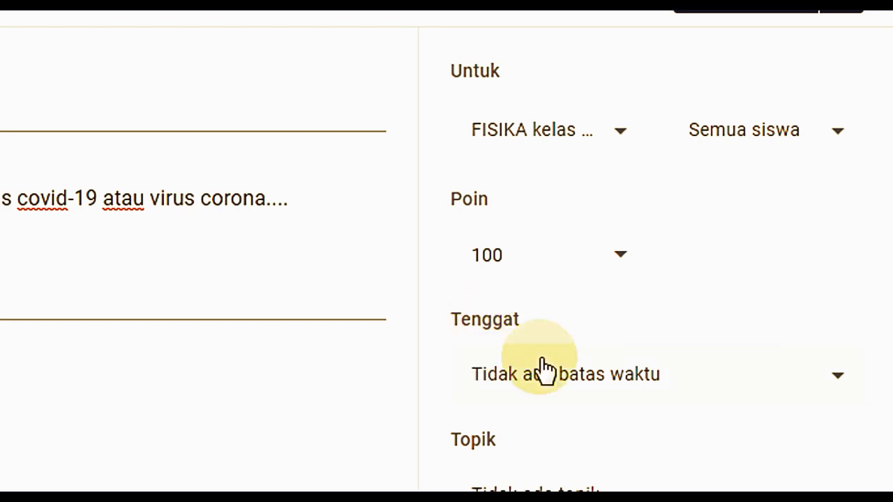
# - Set the assignment's due date to 7 Apr 2020 with a time limit of 23.59
pyautogui.scroll(-1, 635, 356)
pyautogui.scroll(-1, 632, 354)
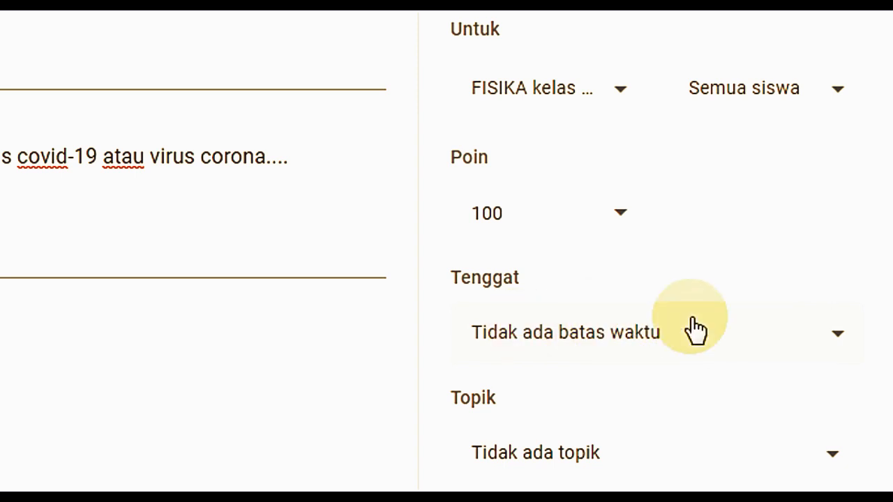
pyautogui.click(826, 335)
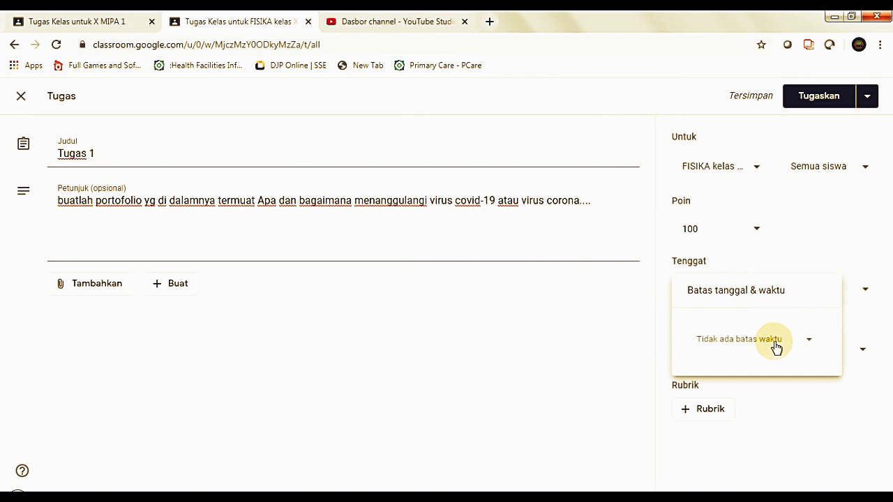
pyautogui.click(776, 348)
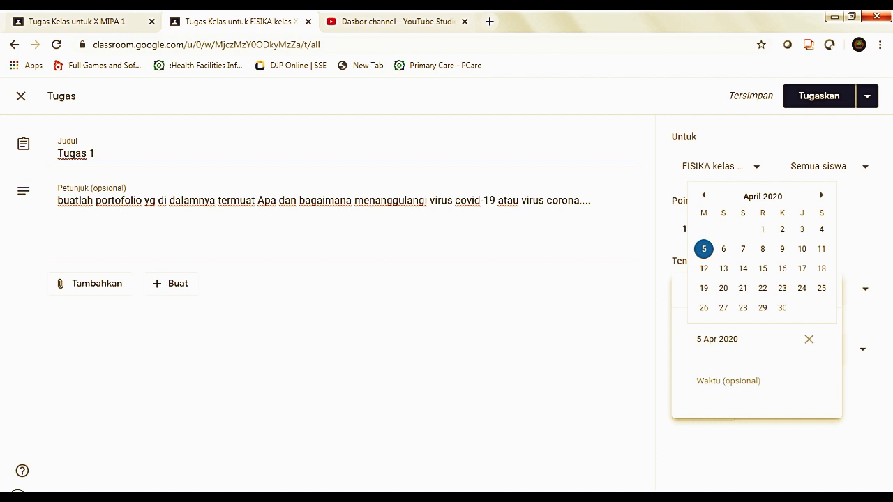
pyautogui.moveTo(863, 496)
pyautogui.click(744, 250)
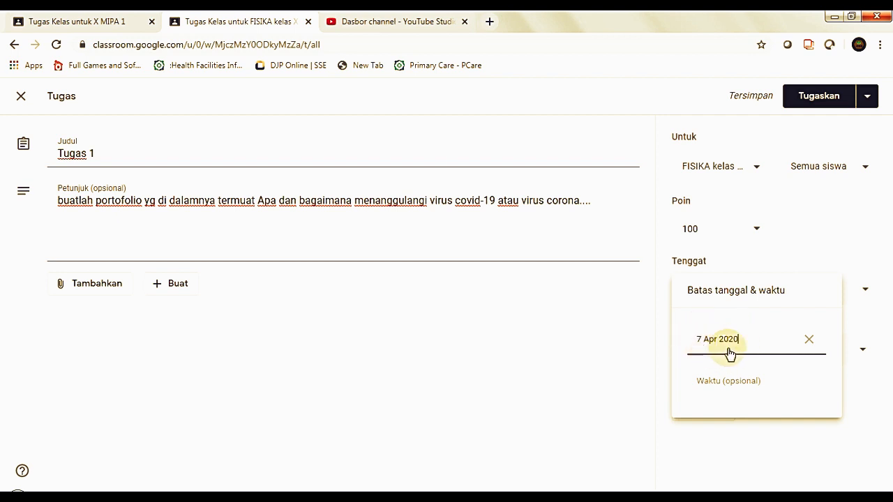
pyautogui.click(715, 380)
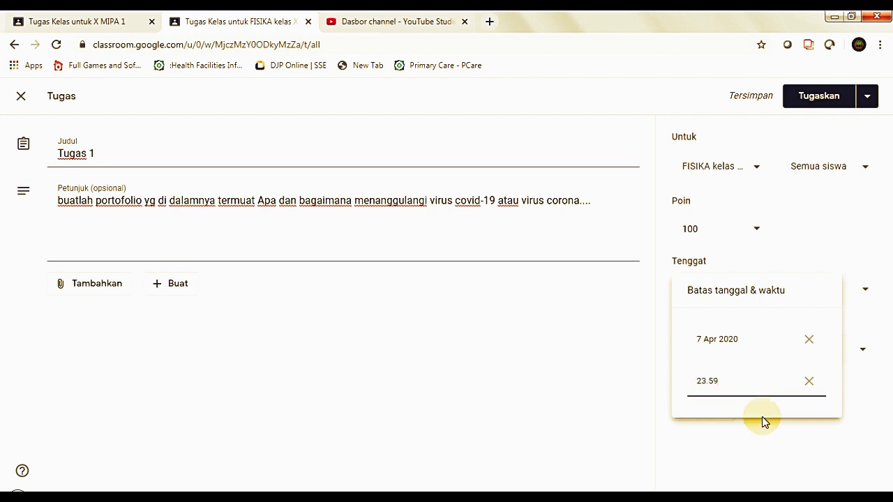
pyautogui.click(854, 405)
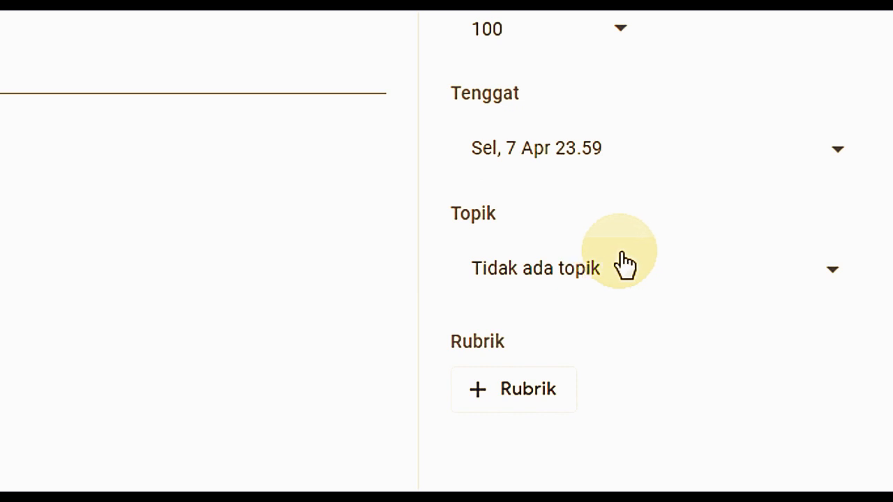
# - File the assignment under the existing topic Tugas
pyautogui.click(797, 287)
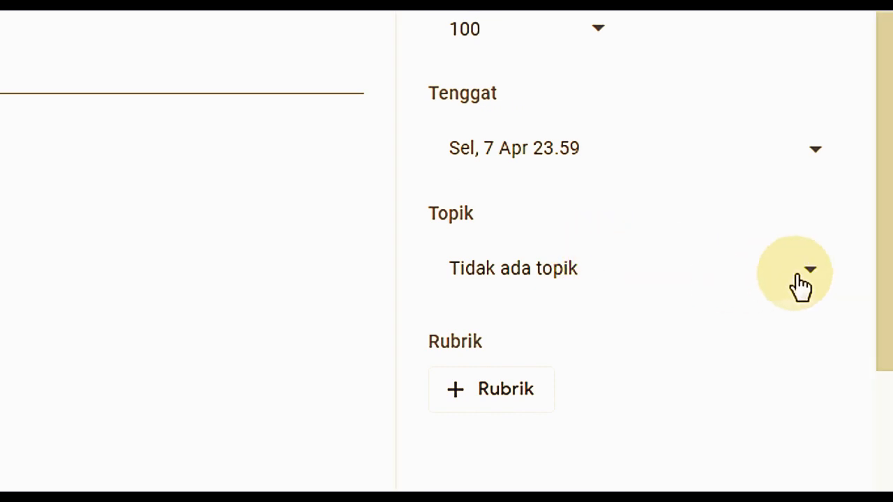
pyautogui.click(202, 258)
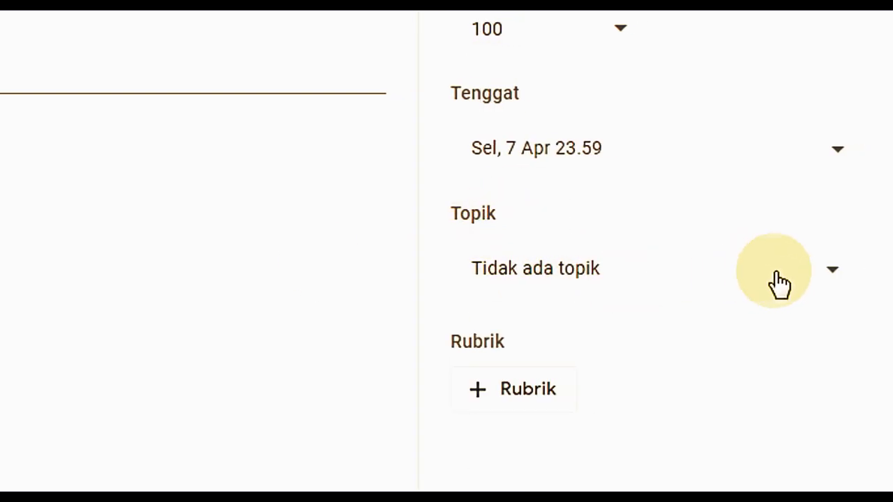
pyautogui.click(832, 272)
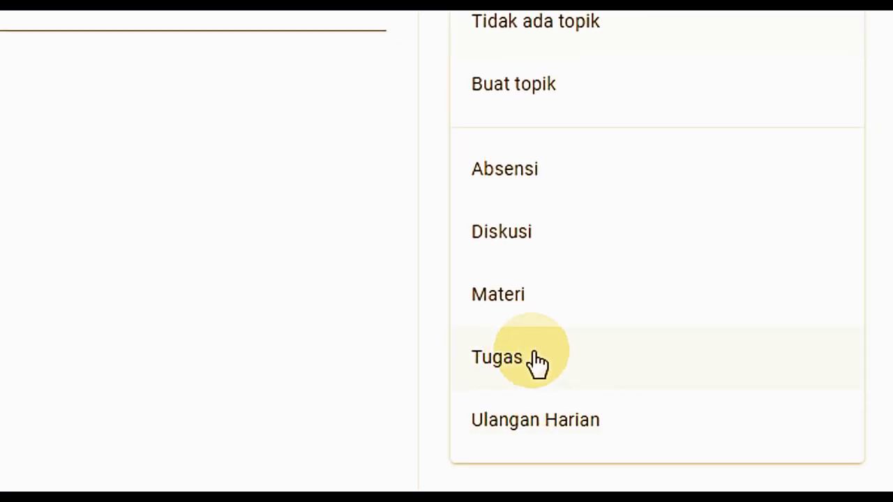
pyautogui.click(534, 377)
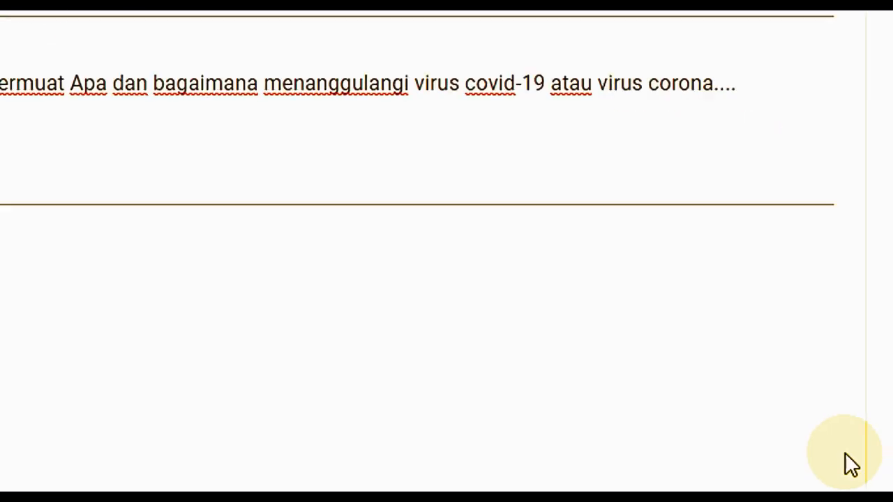
pyautogui.click(751, 415)
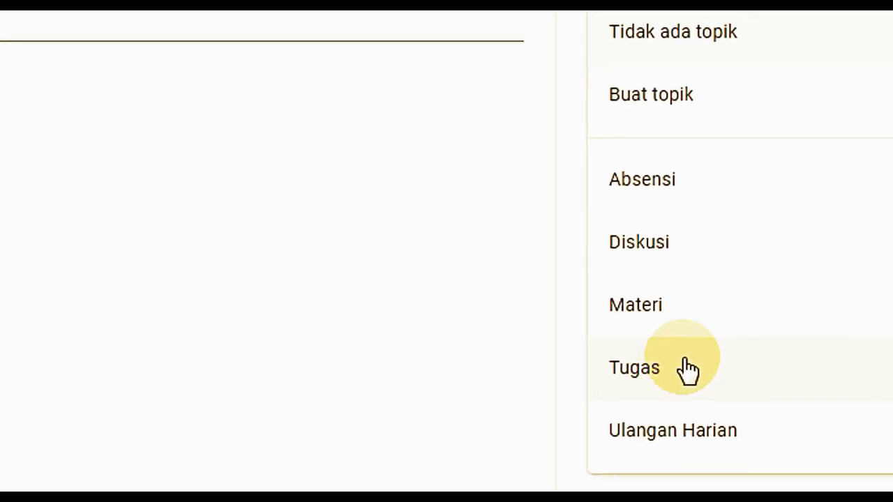
pyautogui.click(655, 364)
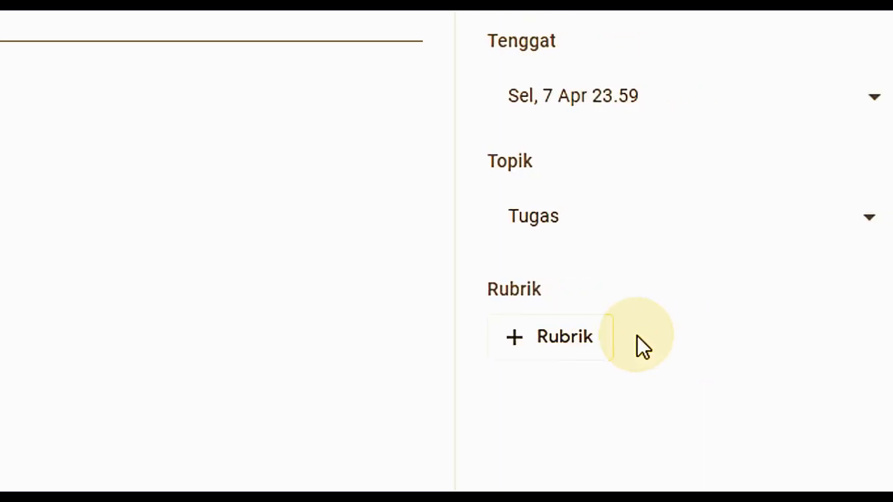
# - Check which rubric options the assignment offers and which alternatives exist to assigning it immediately
pyautogui.click(550, 339)
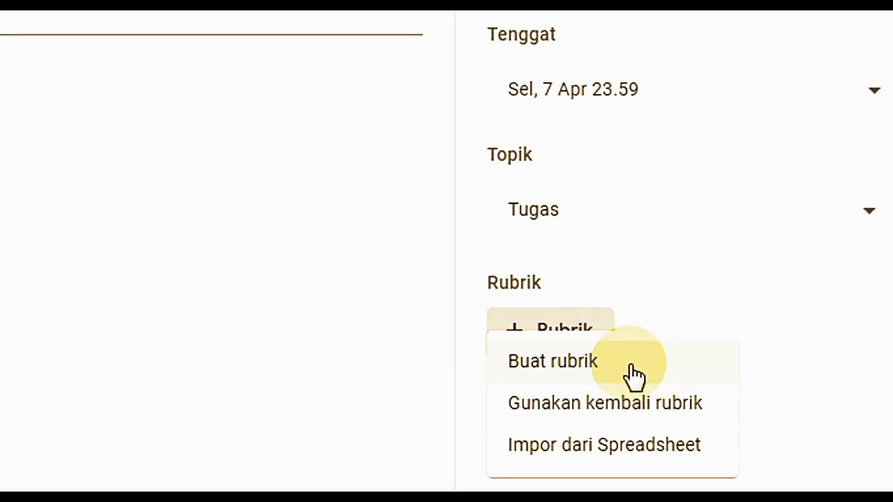
pyautogui.click(698, 302)
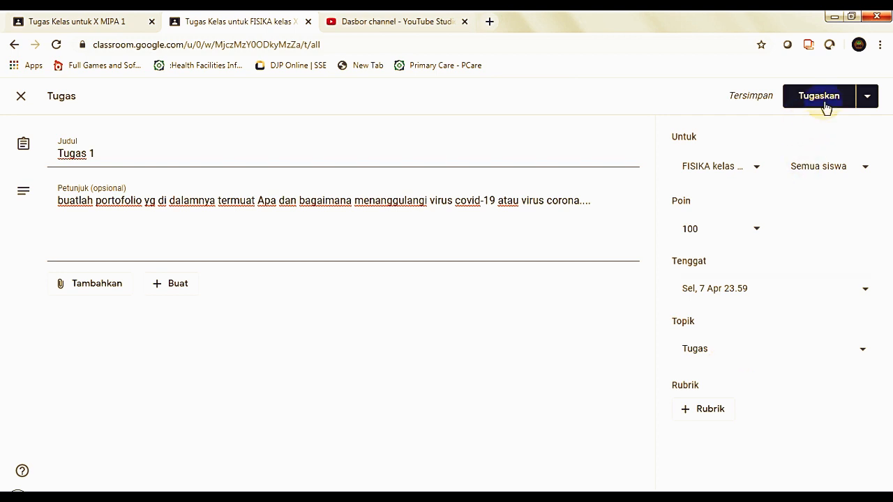
pyautogui.click(870, 98)
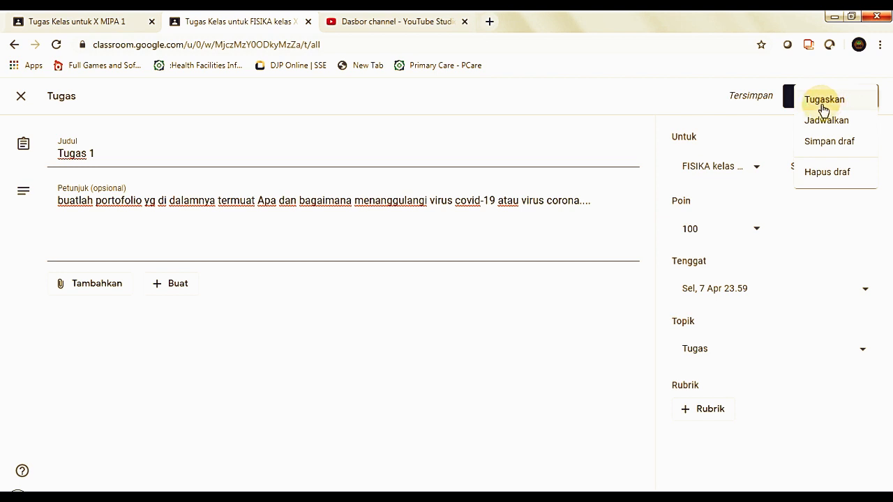
pyautogui.click(810, 236)
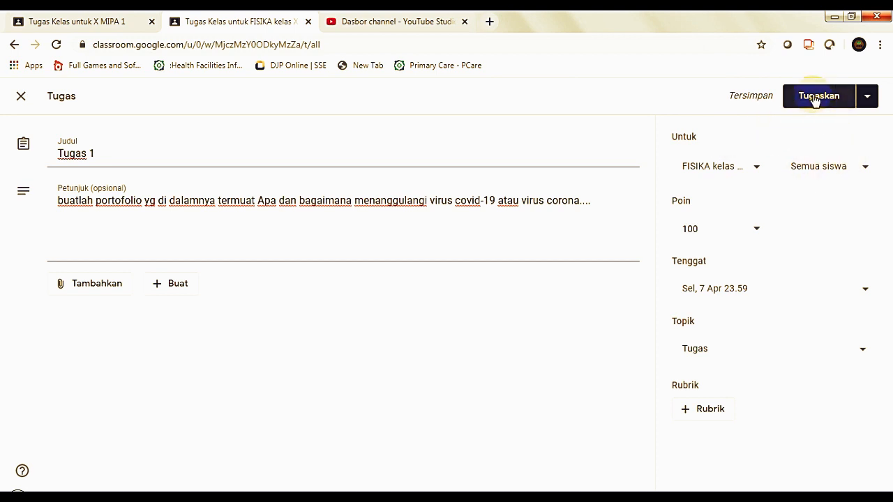
# - Assign Tugas 1 to all students of the FISIKA kelas X MIPA class and look over the classwork topics
pyautogui.click(814, 99)
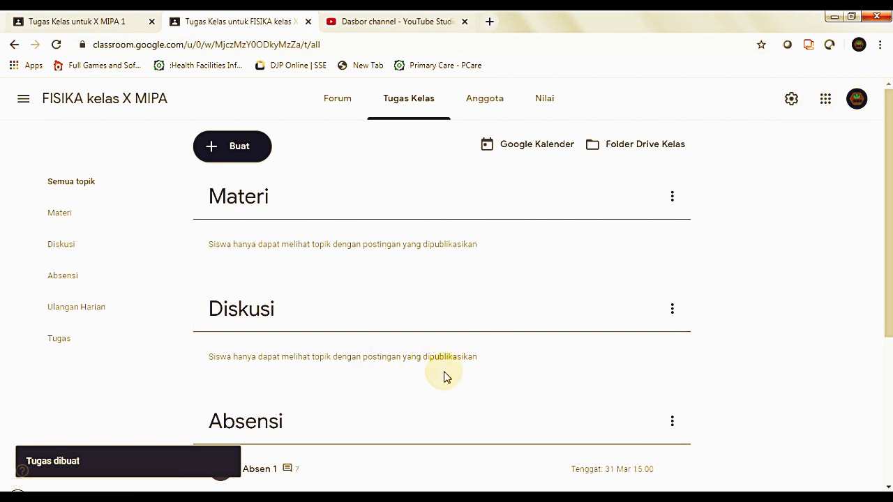
pyautogui.scroll(-3, 419, 394)
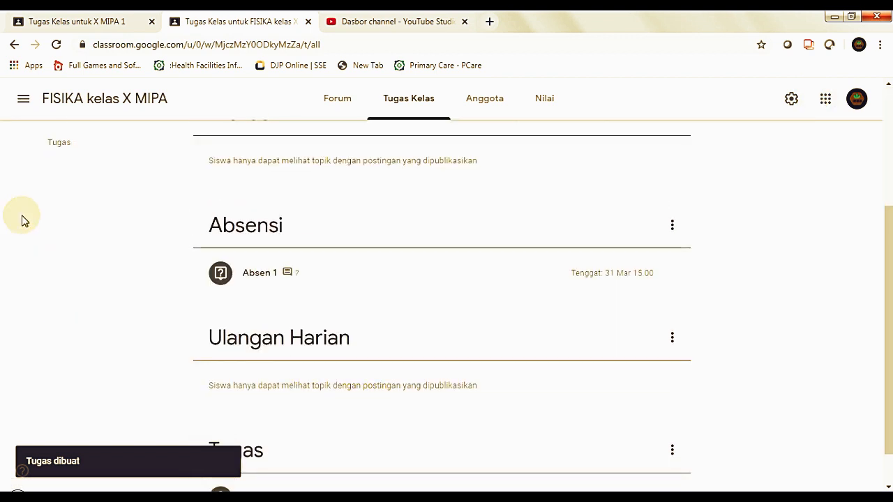
pyautogui.scroll(3, 172, 249)
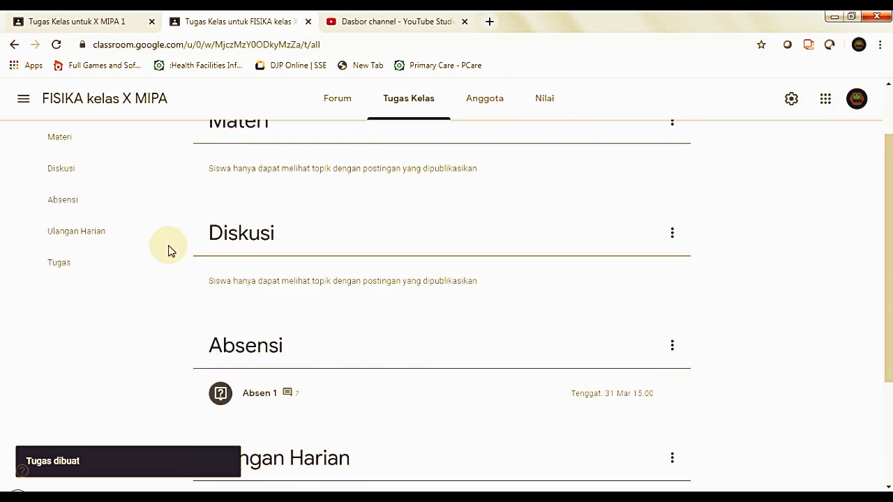
# - View the Tugas 1 post in the class forum and its listing under the Tugas classwork topic
pyautogui.click(335, 106)
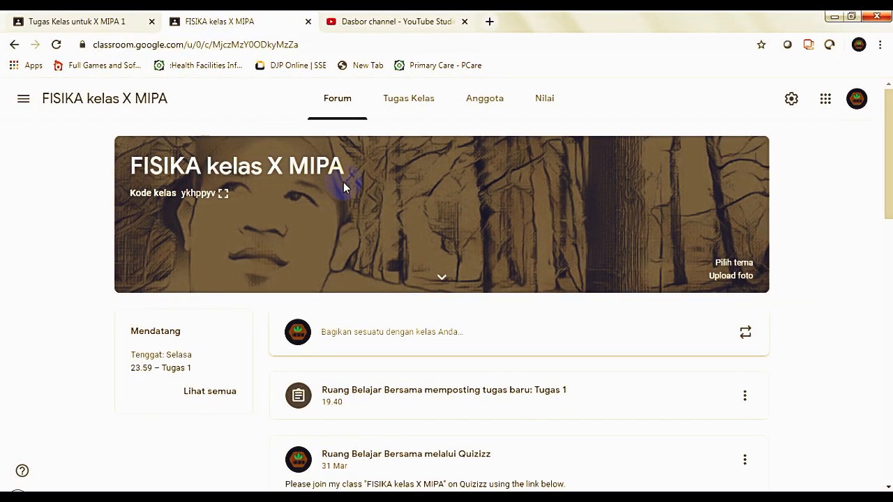
pyautogui.click(464, 85)
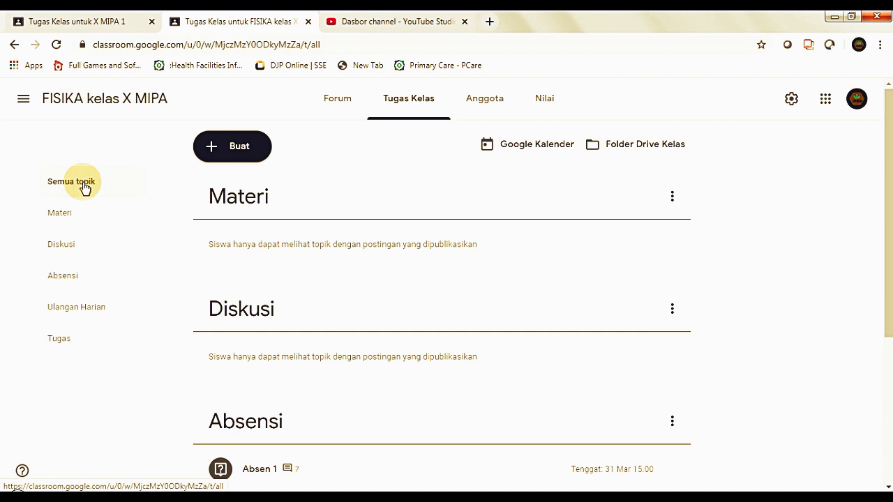
pyautogui.click(59, 342)
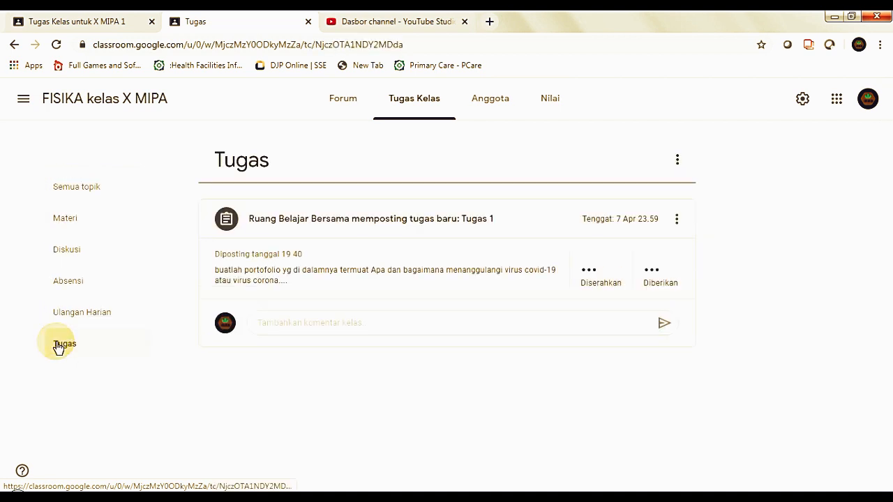